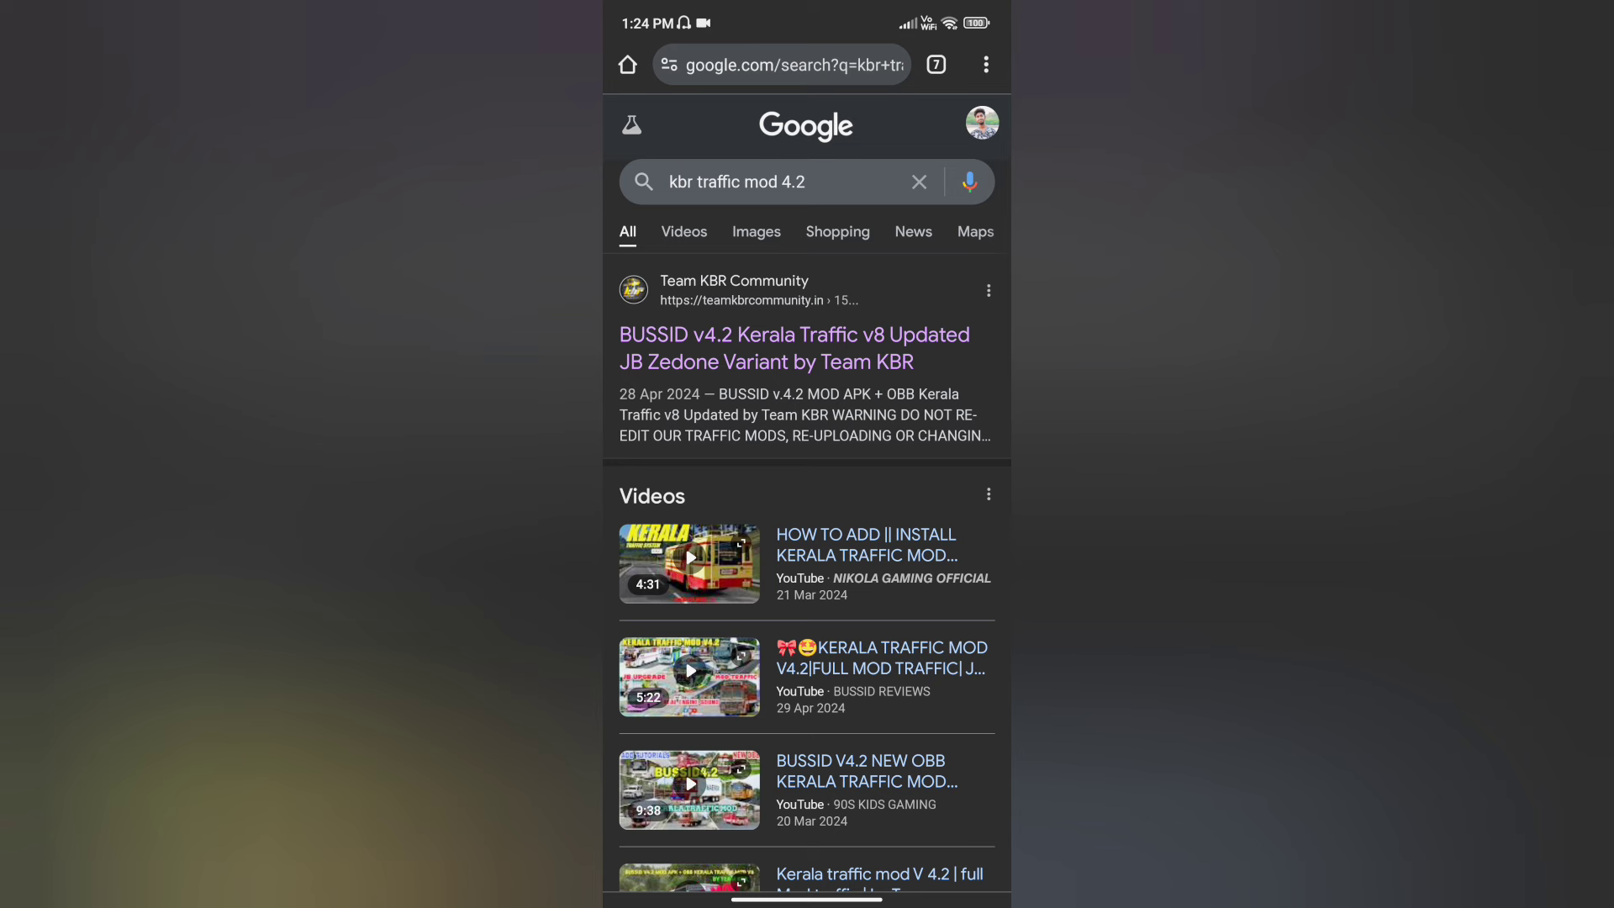
Open the Team KBR BUSSID v4.2 Kerala Traffic post and close the rummy bonus ad
left_click(794, 347)
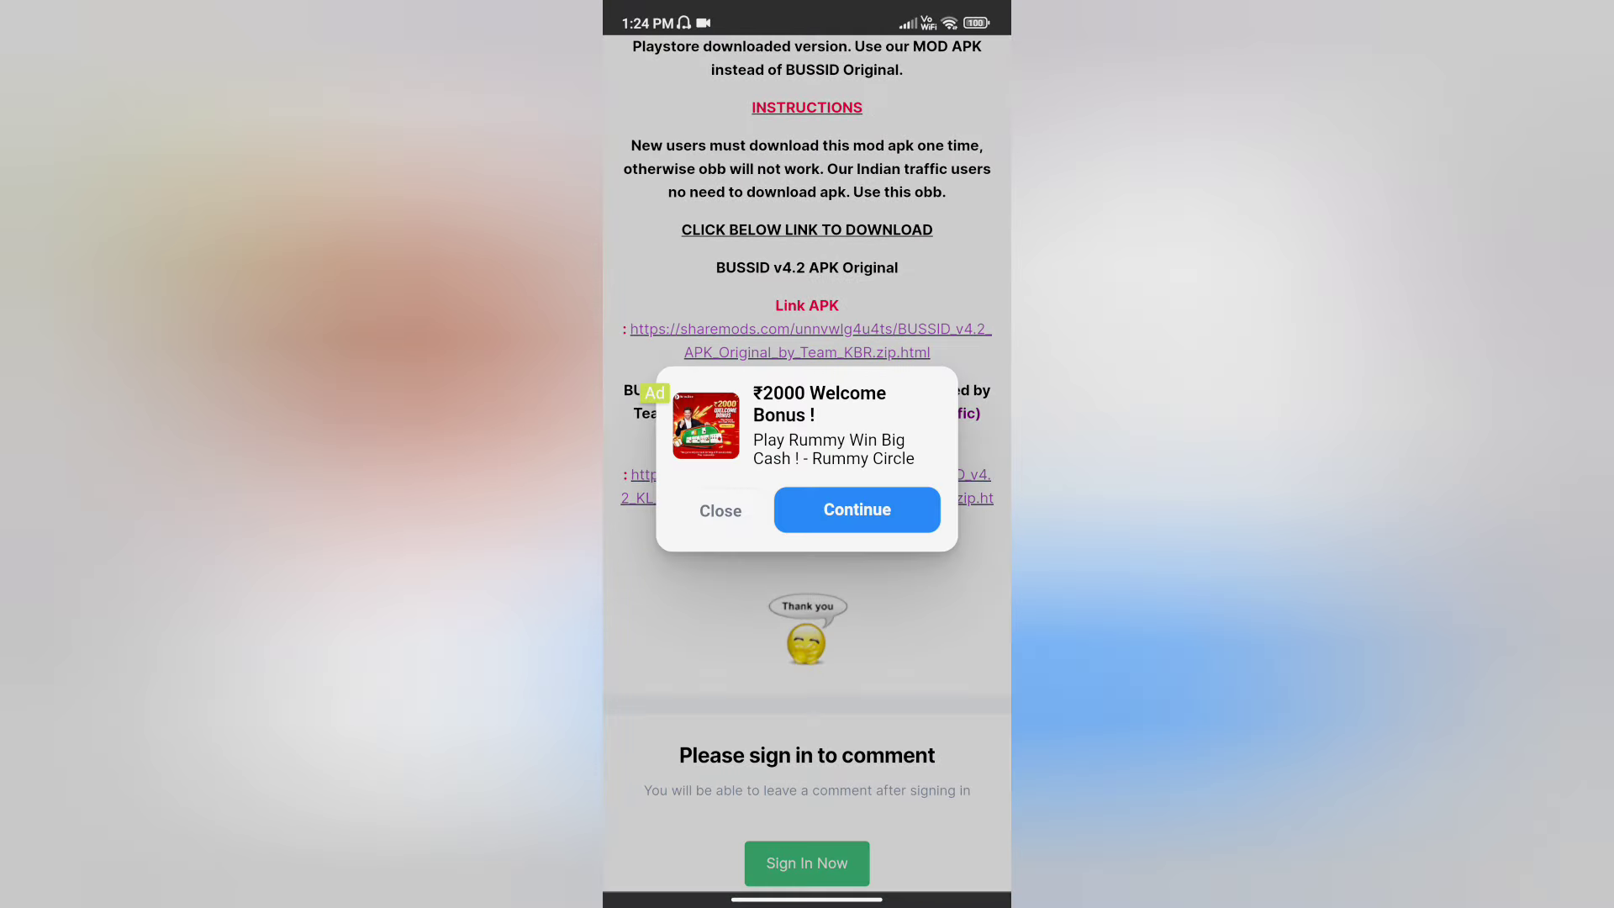
left_click(720, 510)
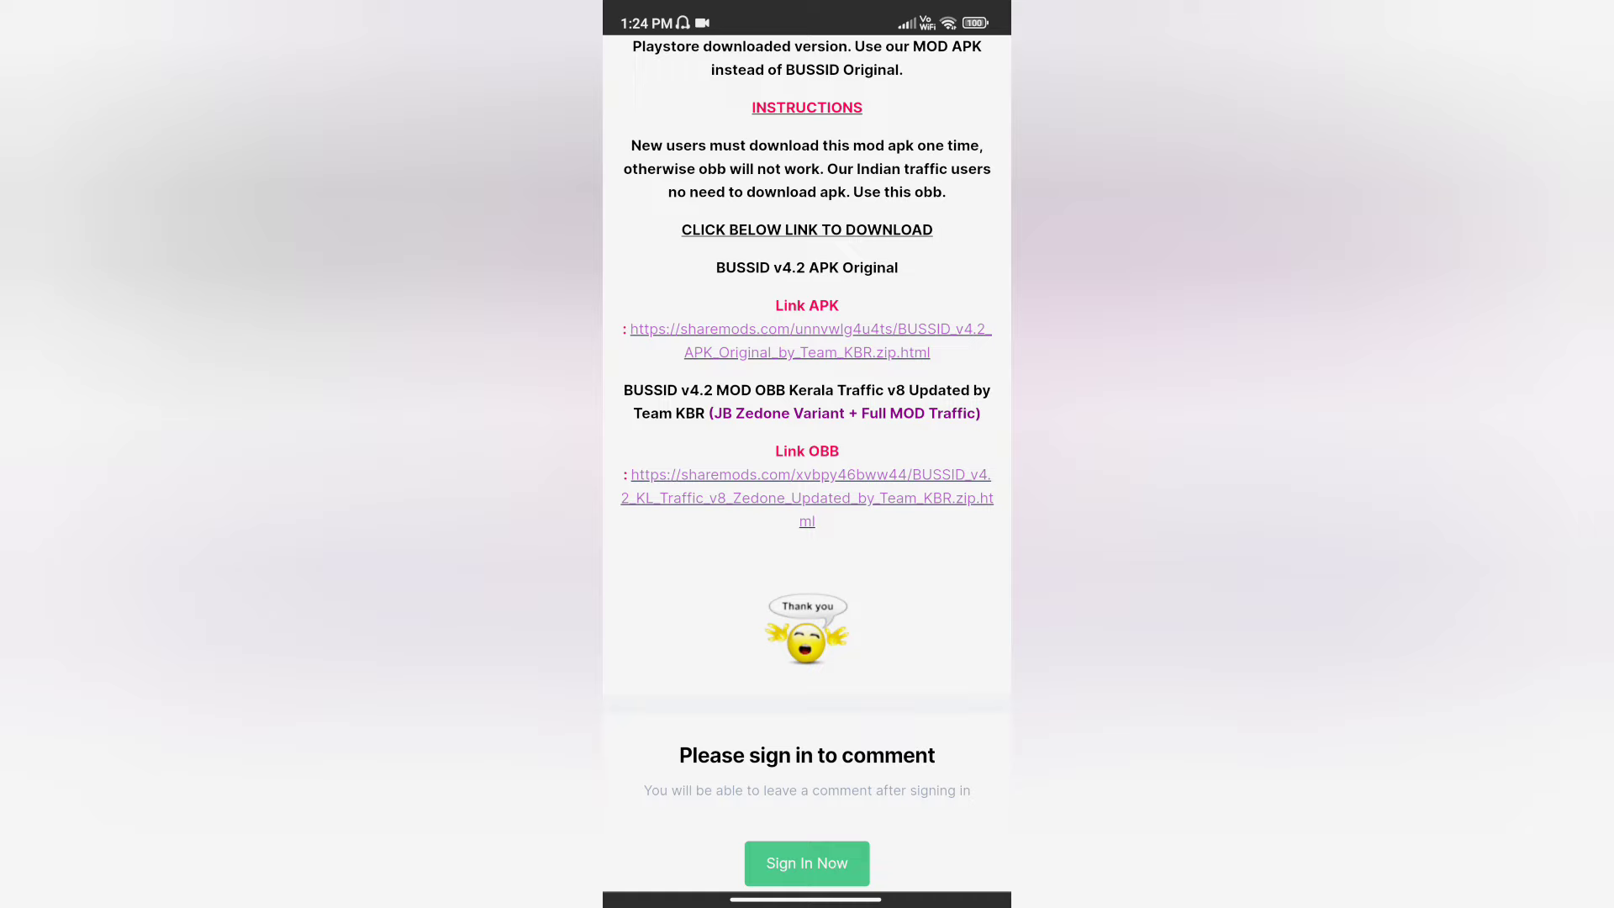
Create the ShareMods download link for BUSSID_v4.2_APK_Original_by_Team_KBR.zip (324.9 MB)
left_click(810, 330)
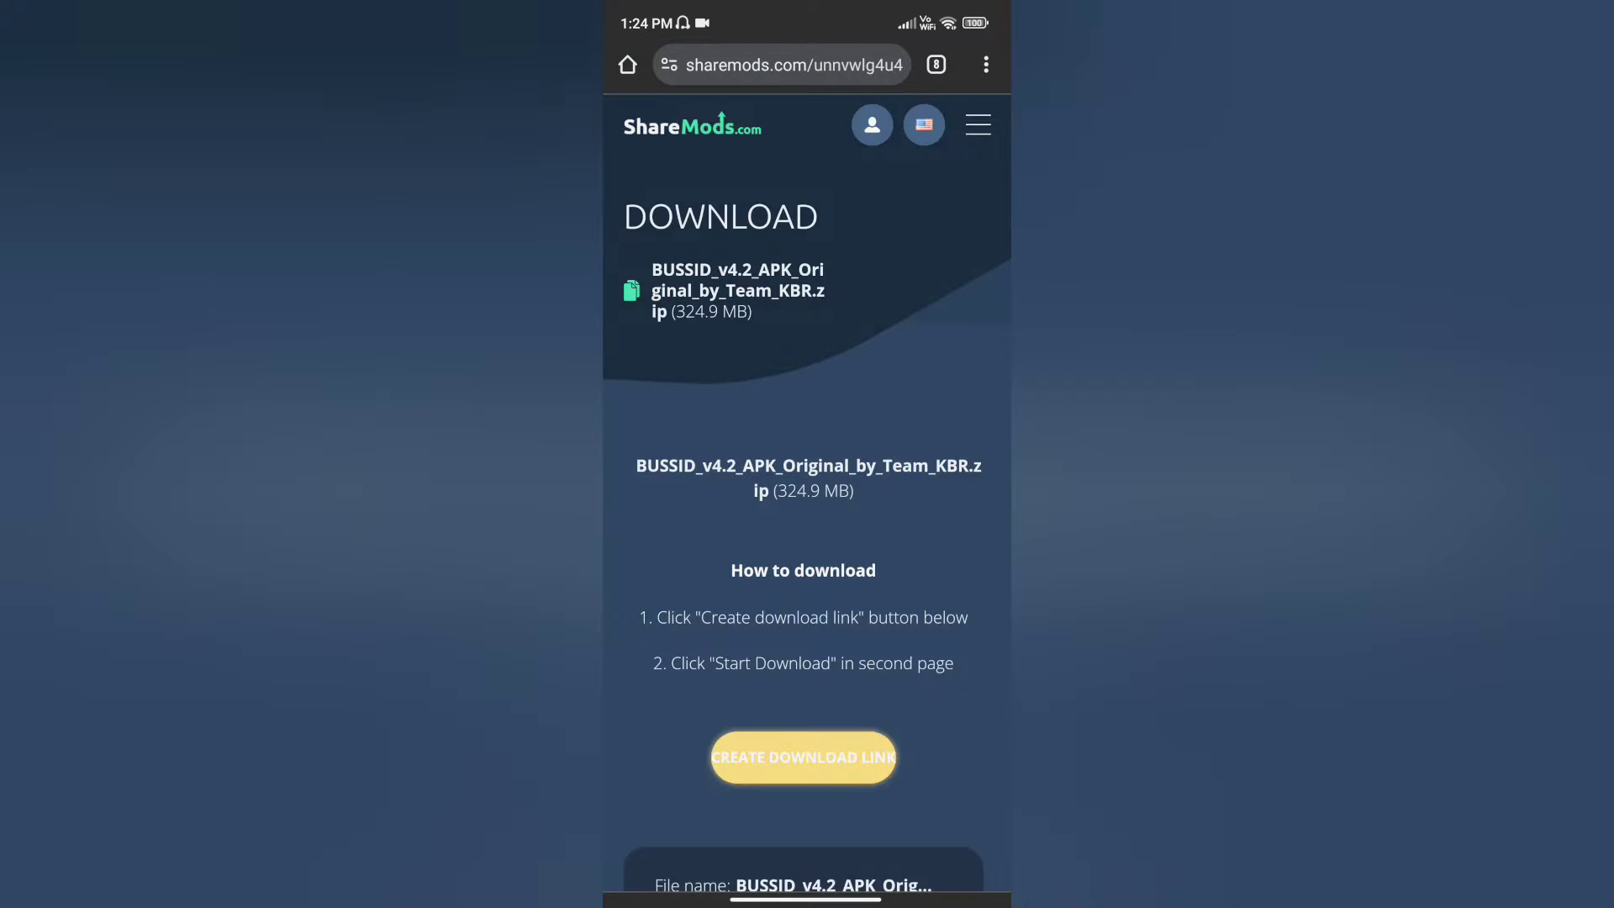
scroll(808, 504, "down", 2)
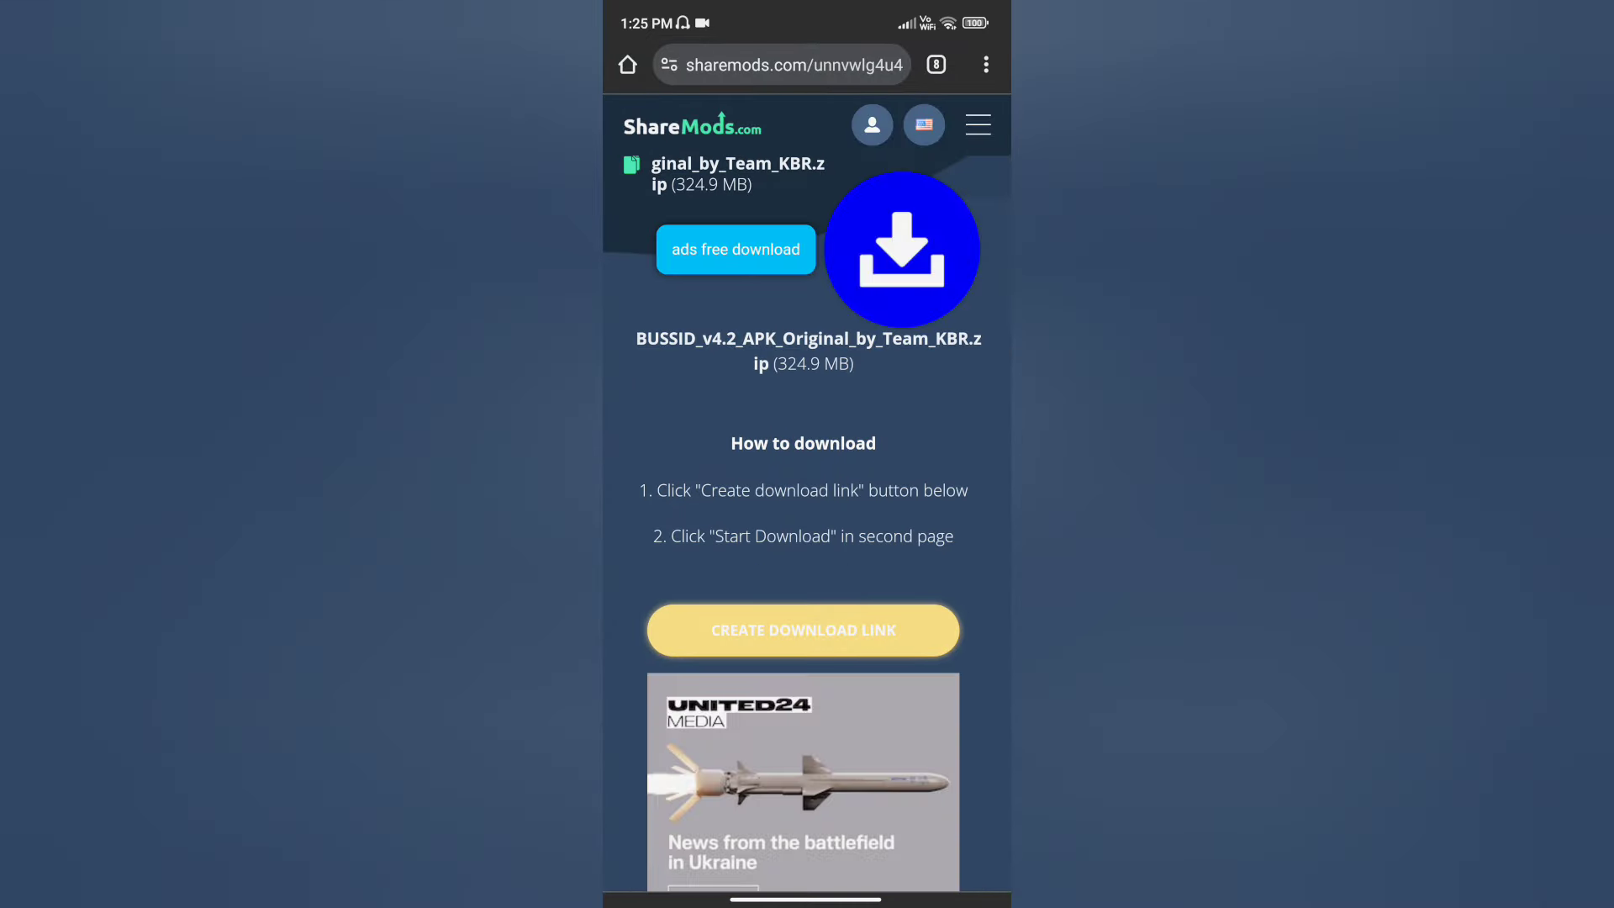
left_click(804, 630)
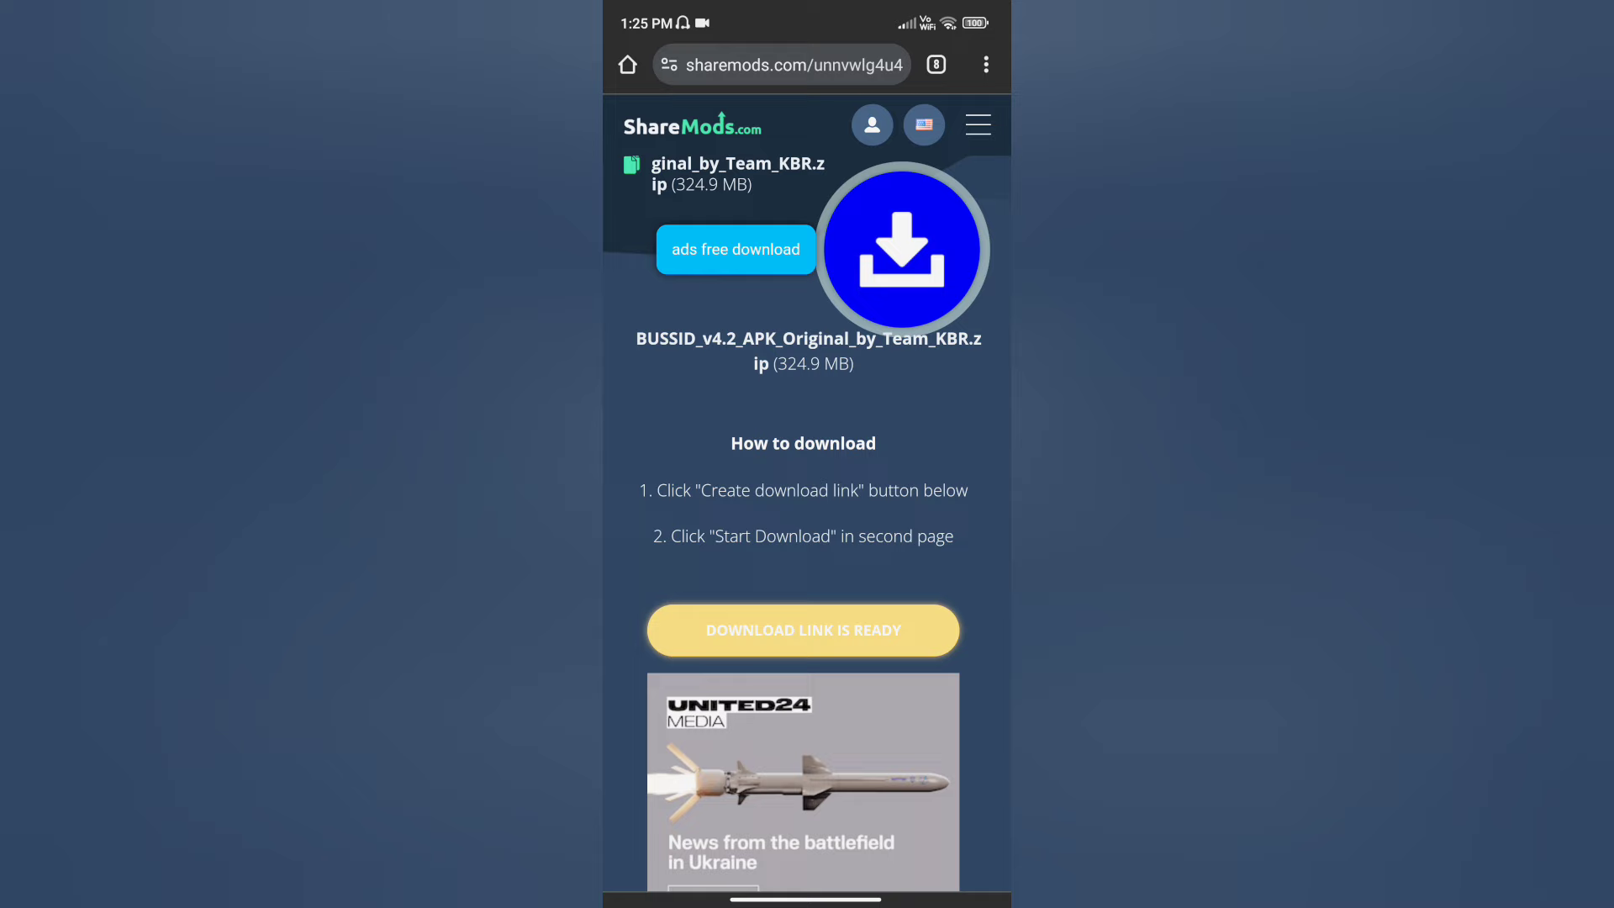
scroll(808, 504, "down", 2)
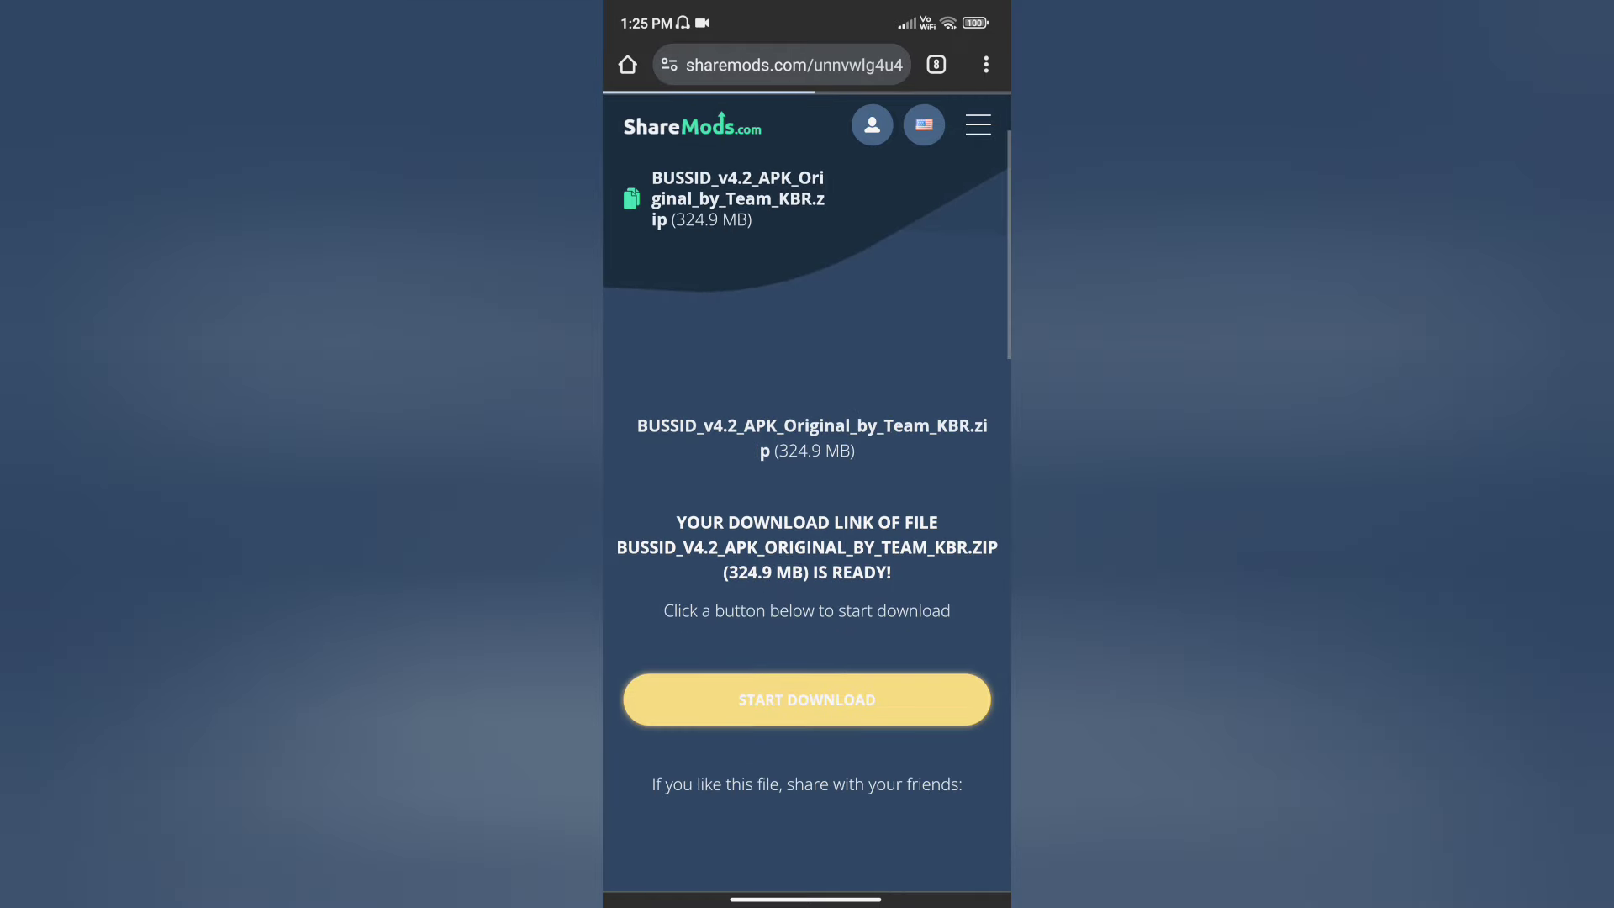
scroll(807, 505, "down", 2)
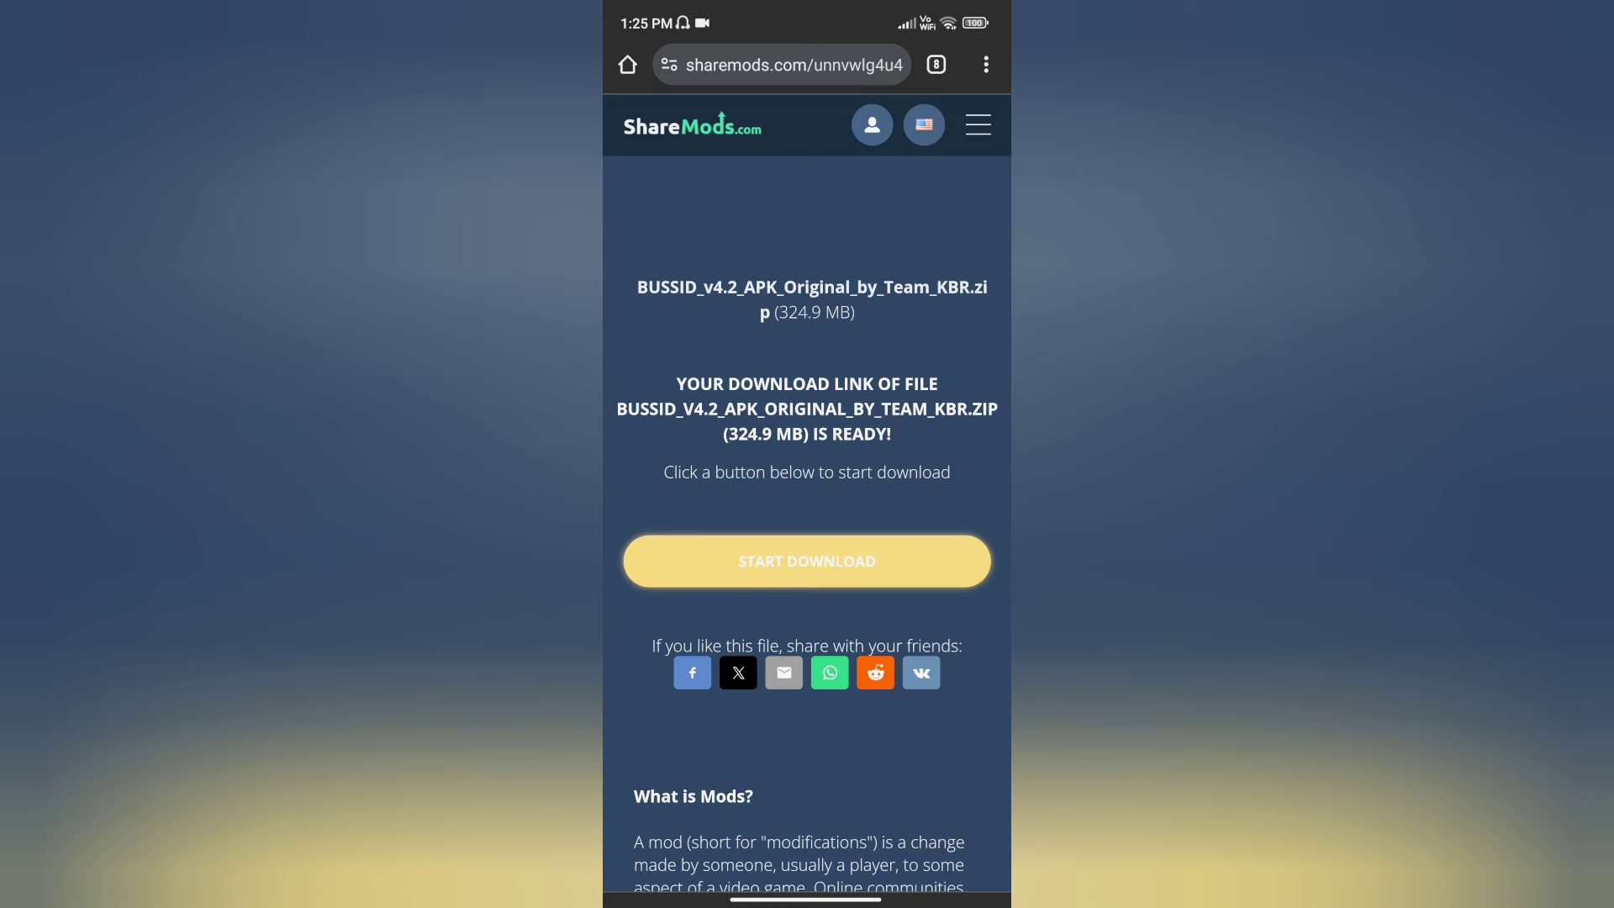
Return from the download page to the Team KBR post and dismiss the welcome-bonus ad
key("alt+Left")
key("alt+Left")
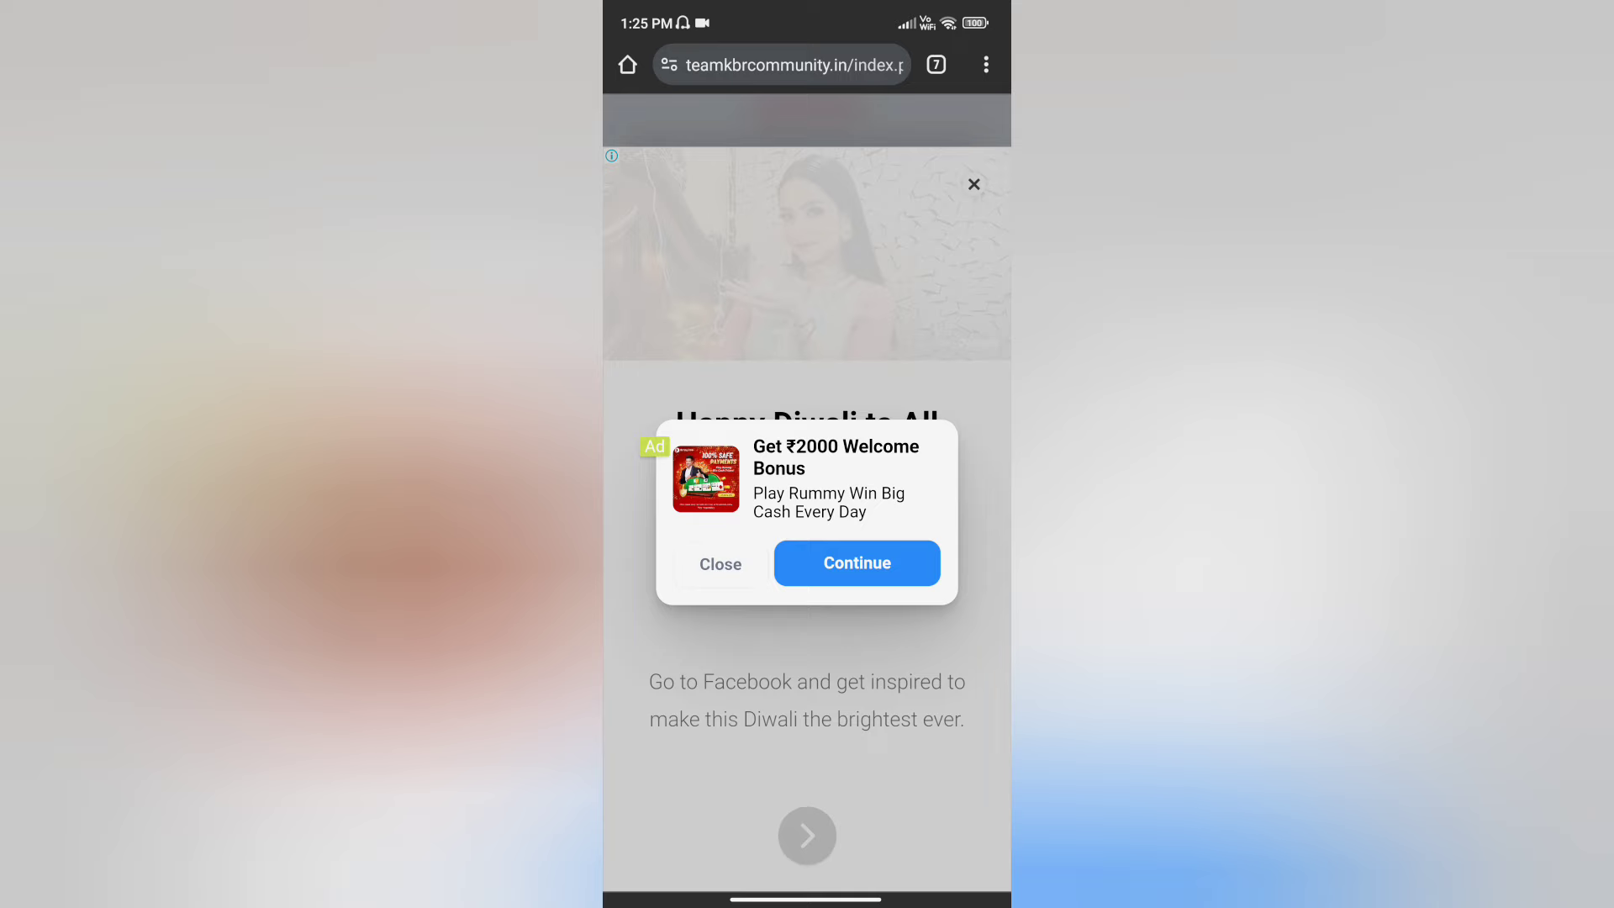
key("Escape")
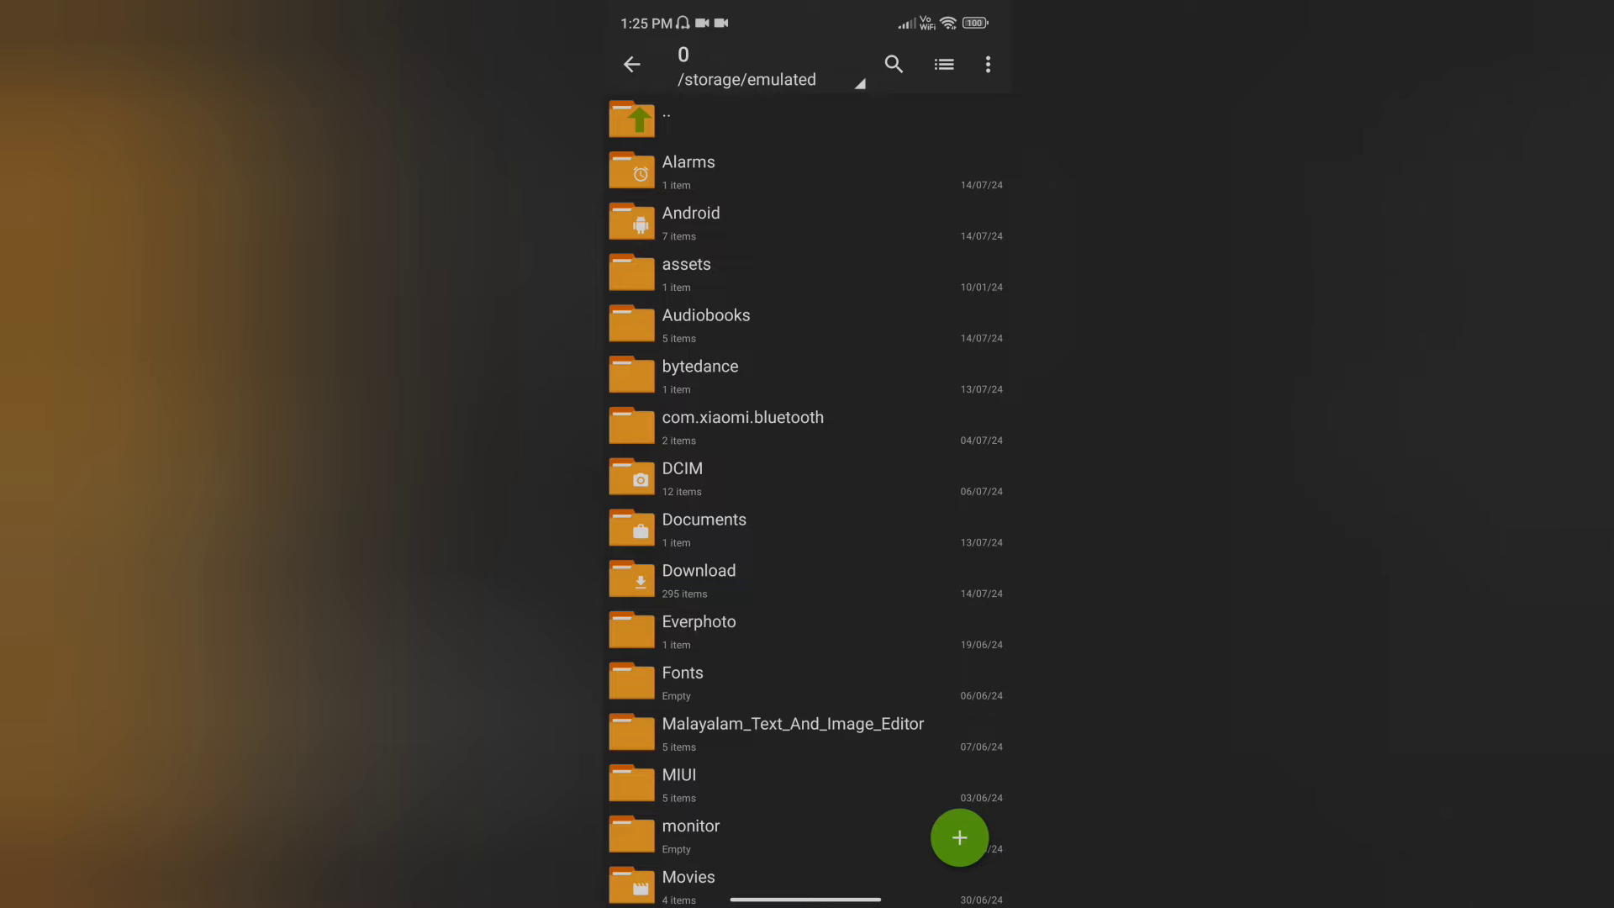
Extract BUSSID_v4.2_APK_Original_by_Team_KBR.zip into the Download folder
left_click(699, 570)
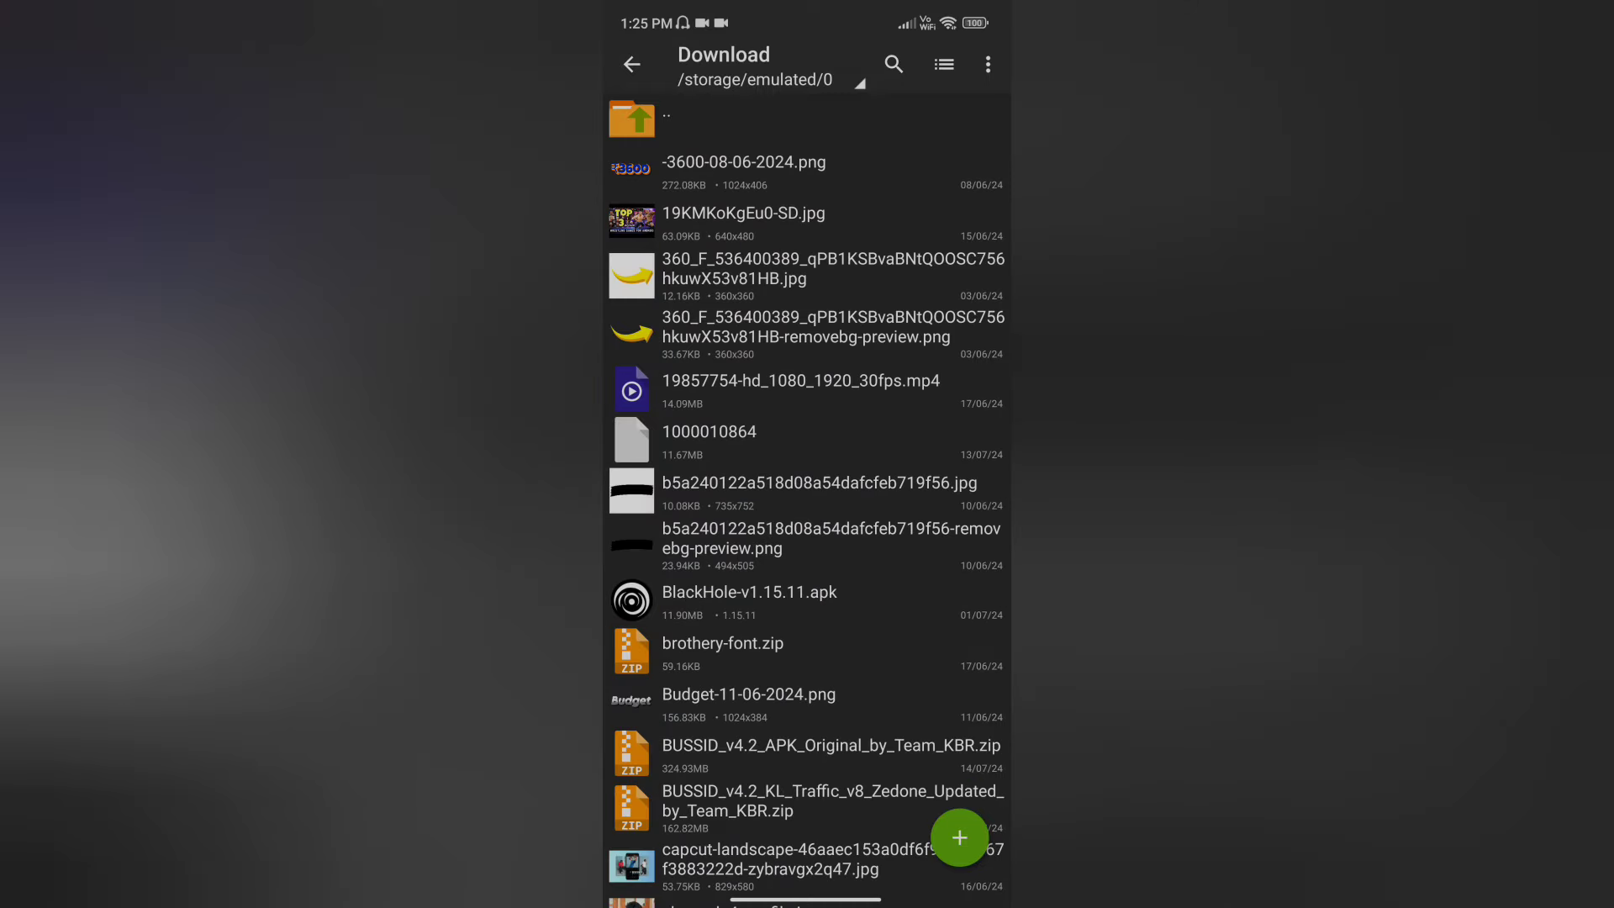
scroll(808, 504, "down", 3)
scroll(807, 505, "down", 4)
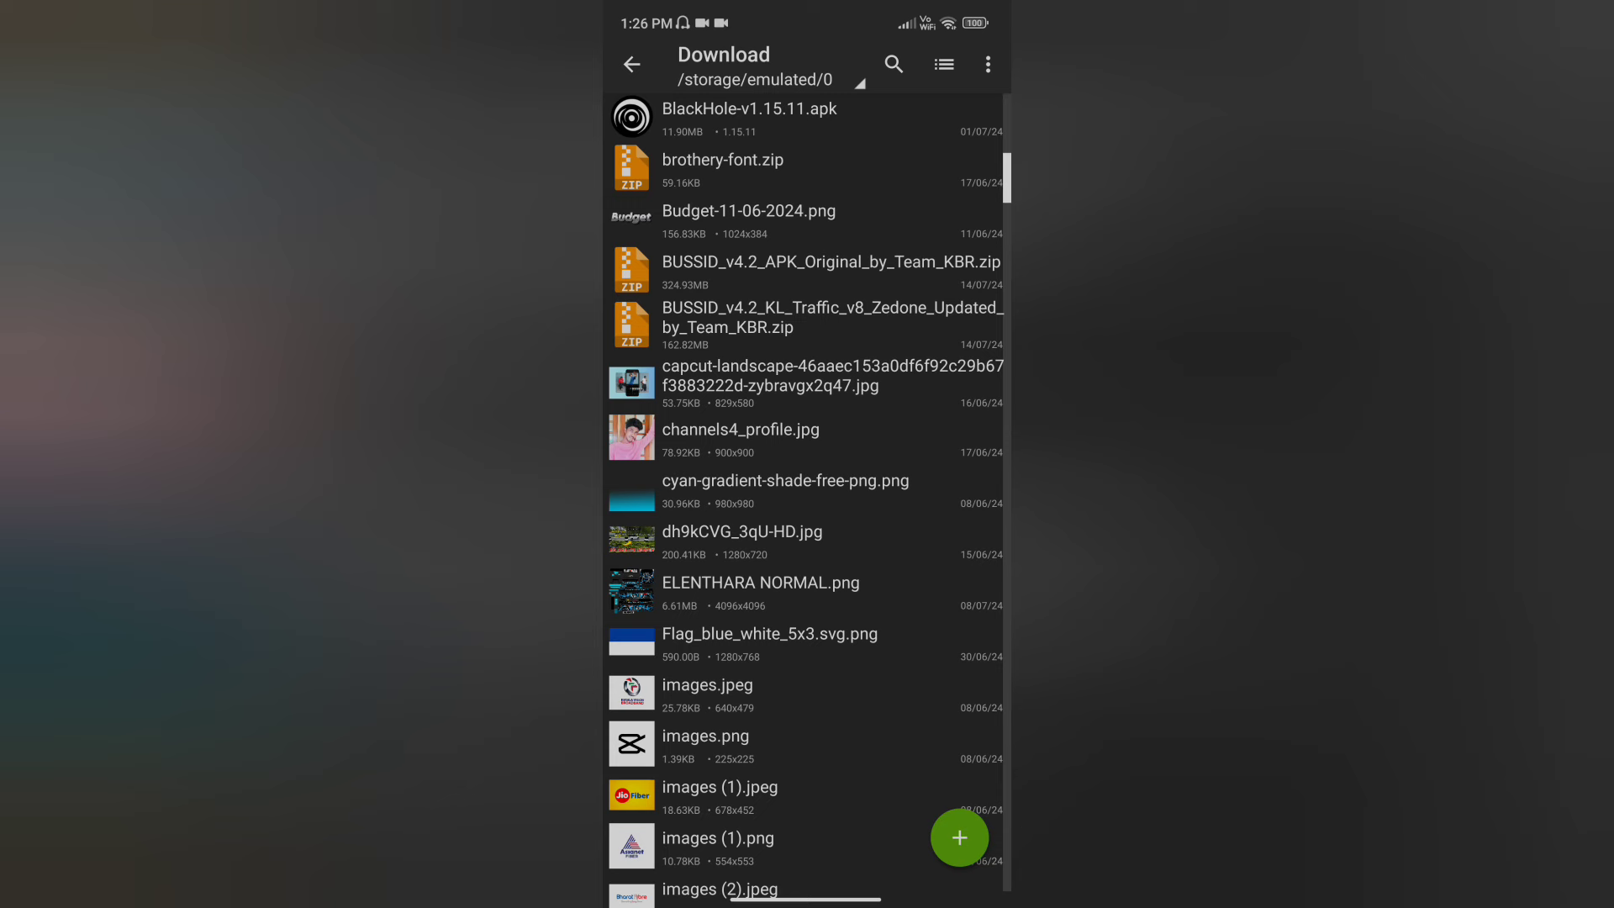
scroll(808, 504, "down", 1)
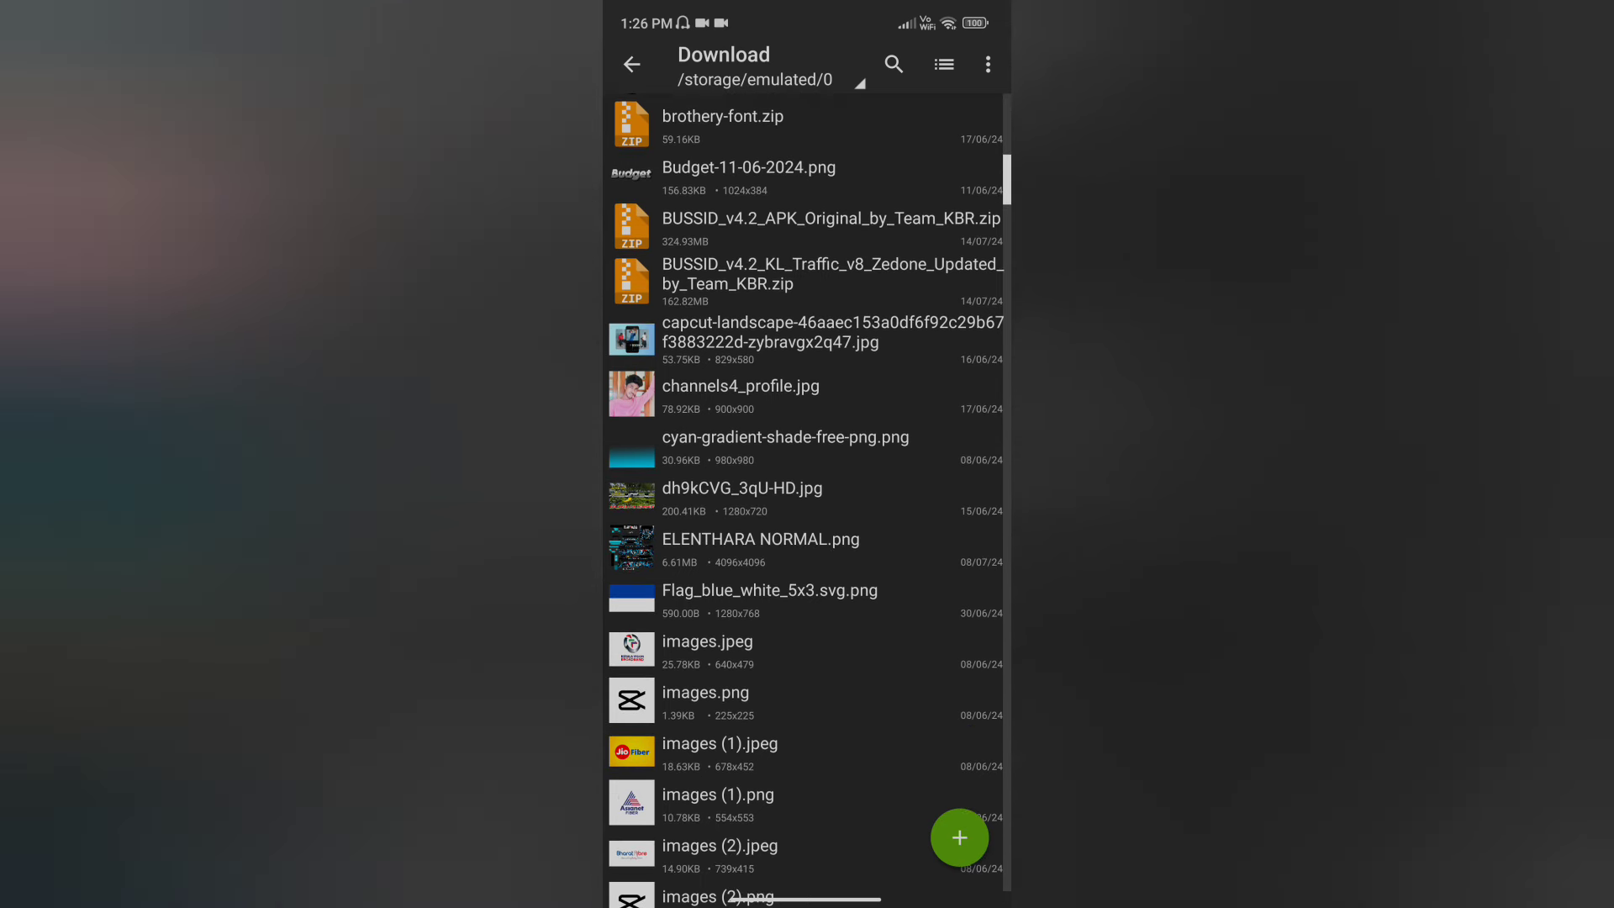
left_click(830, 219)
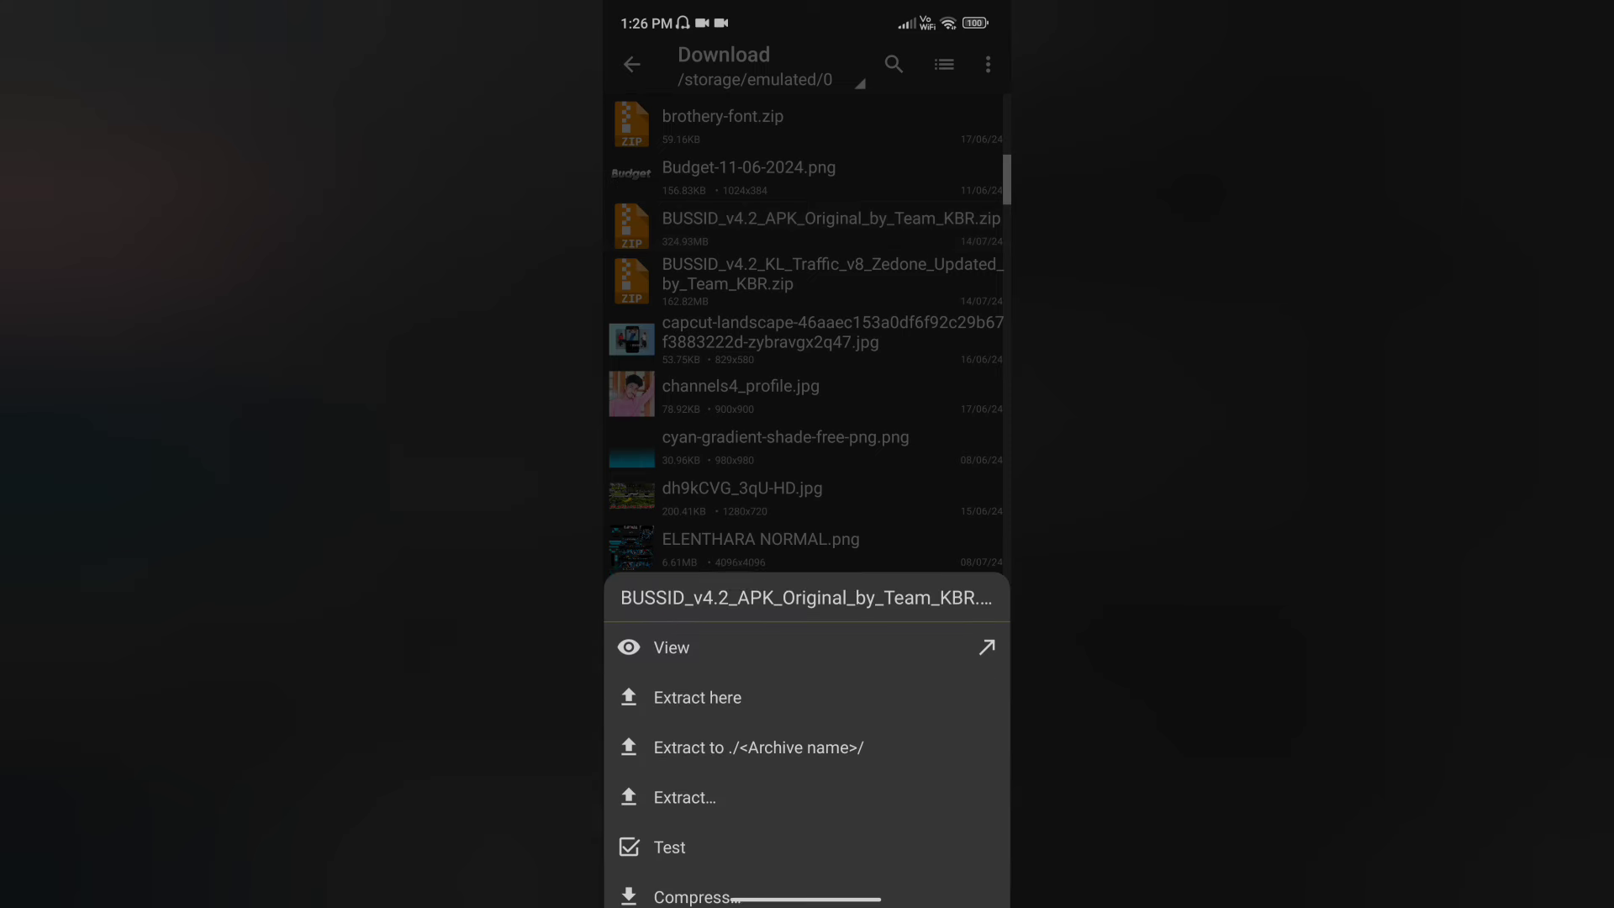
left_click(707, 667)
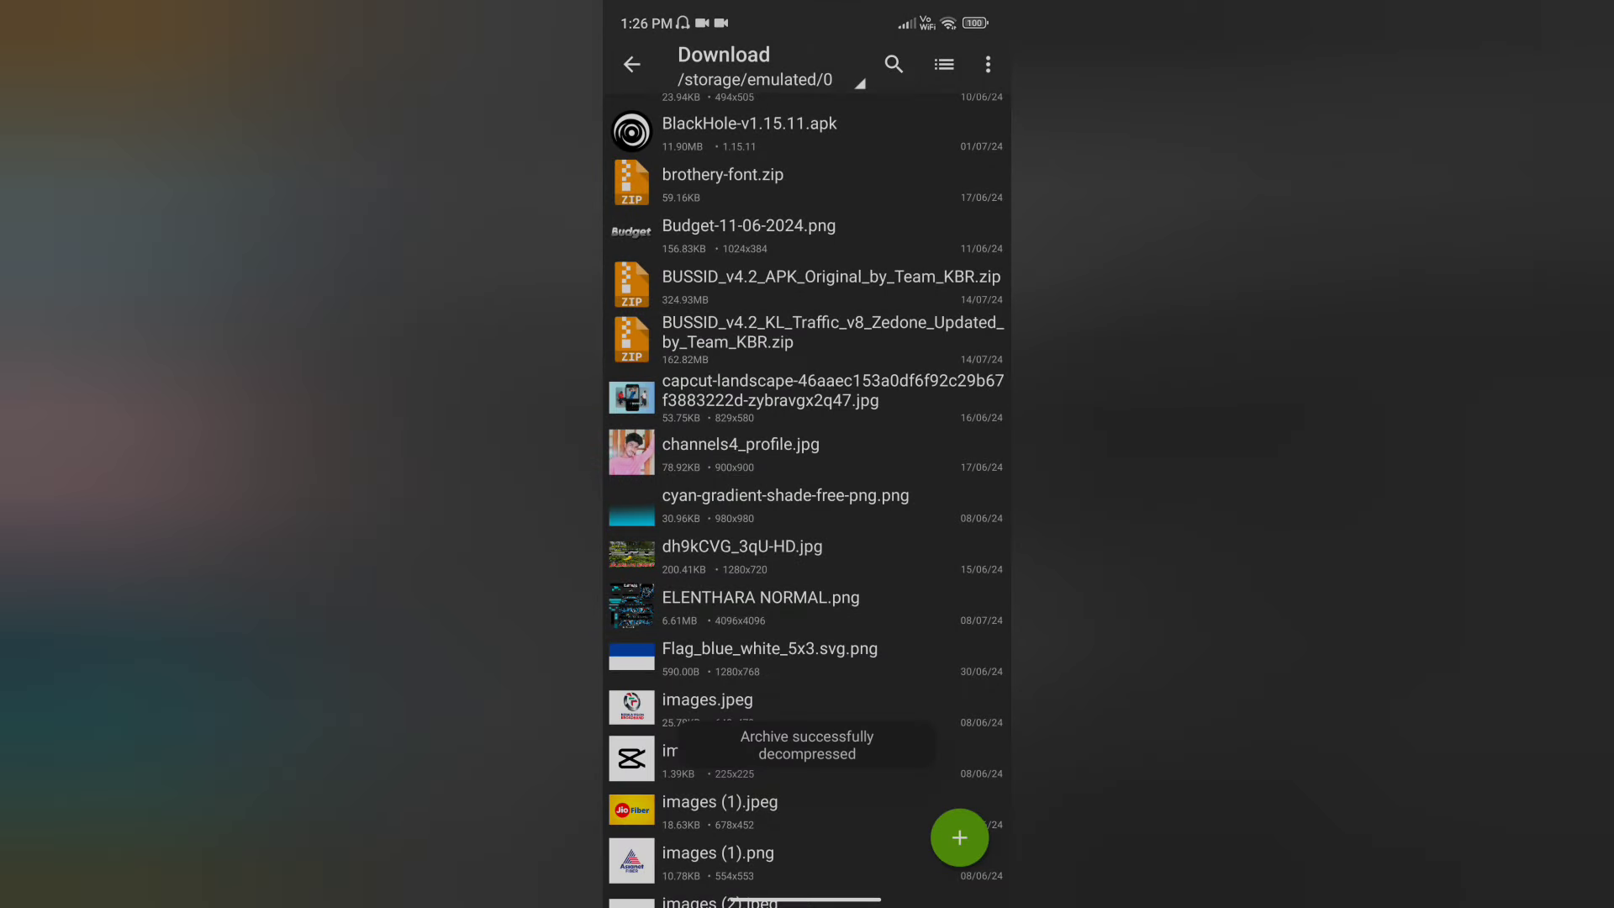
scroll(807, 506, "up", 5)
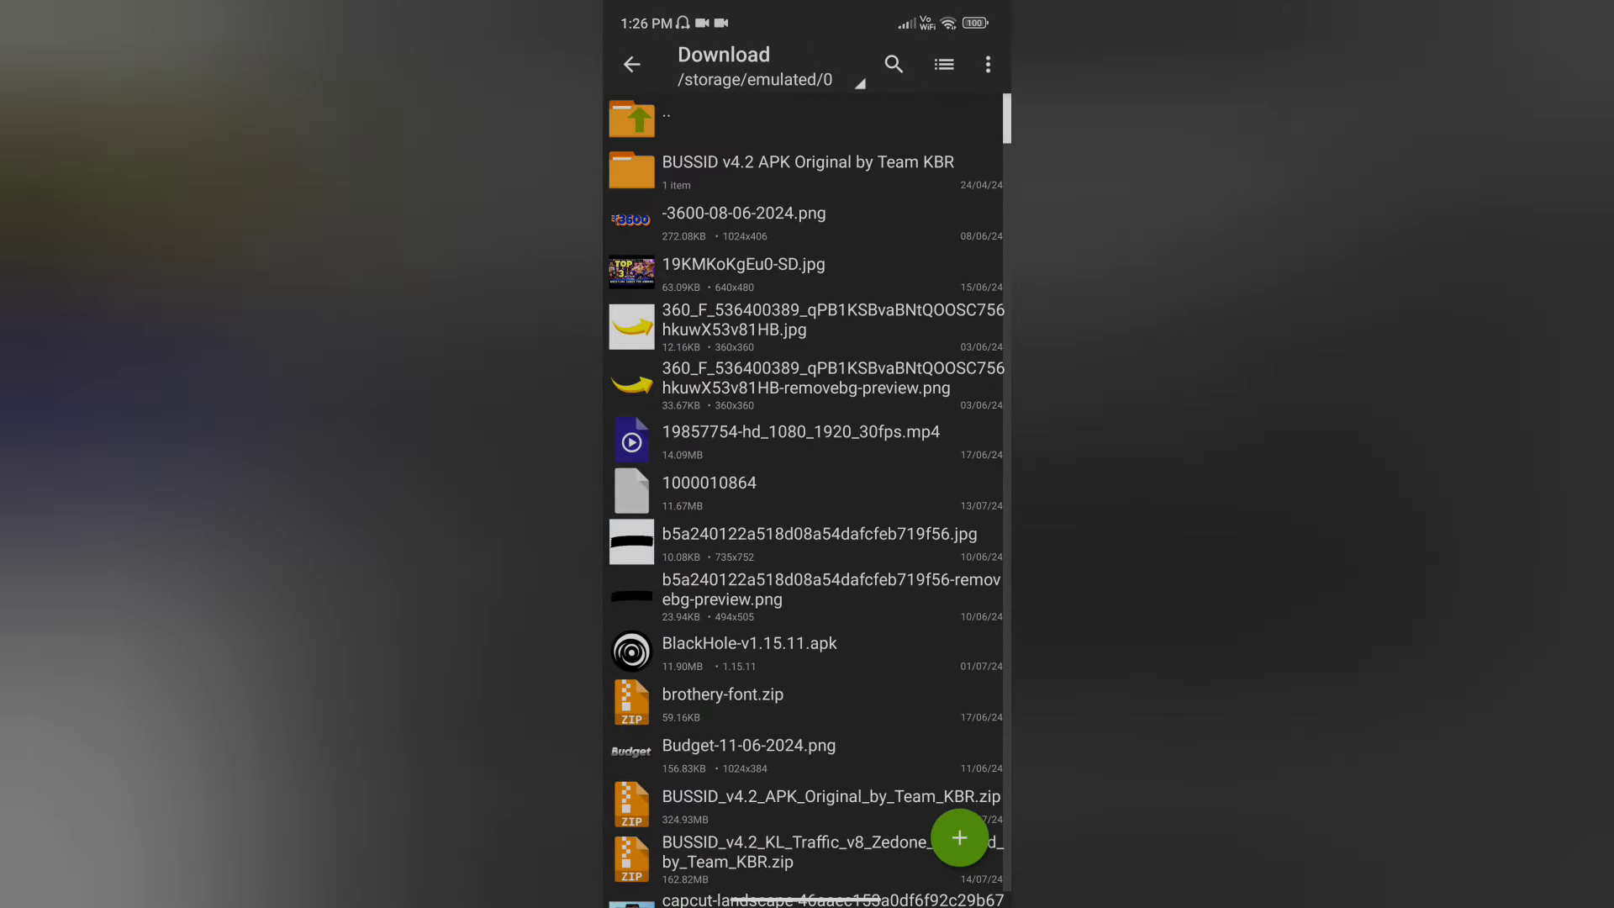
Install Bus Simulator Indonesia v4.2.apk from the extracted BUSSID v4.2 APK folder
left_click(808, 170)
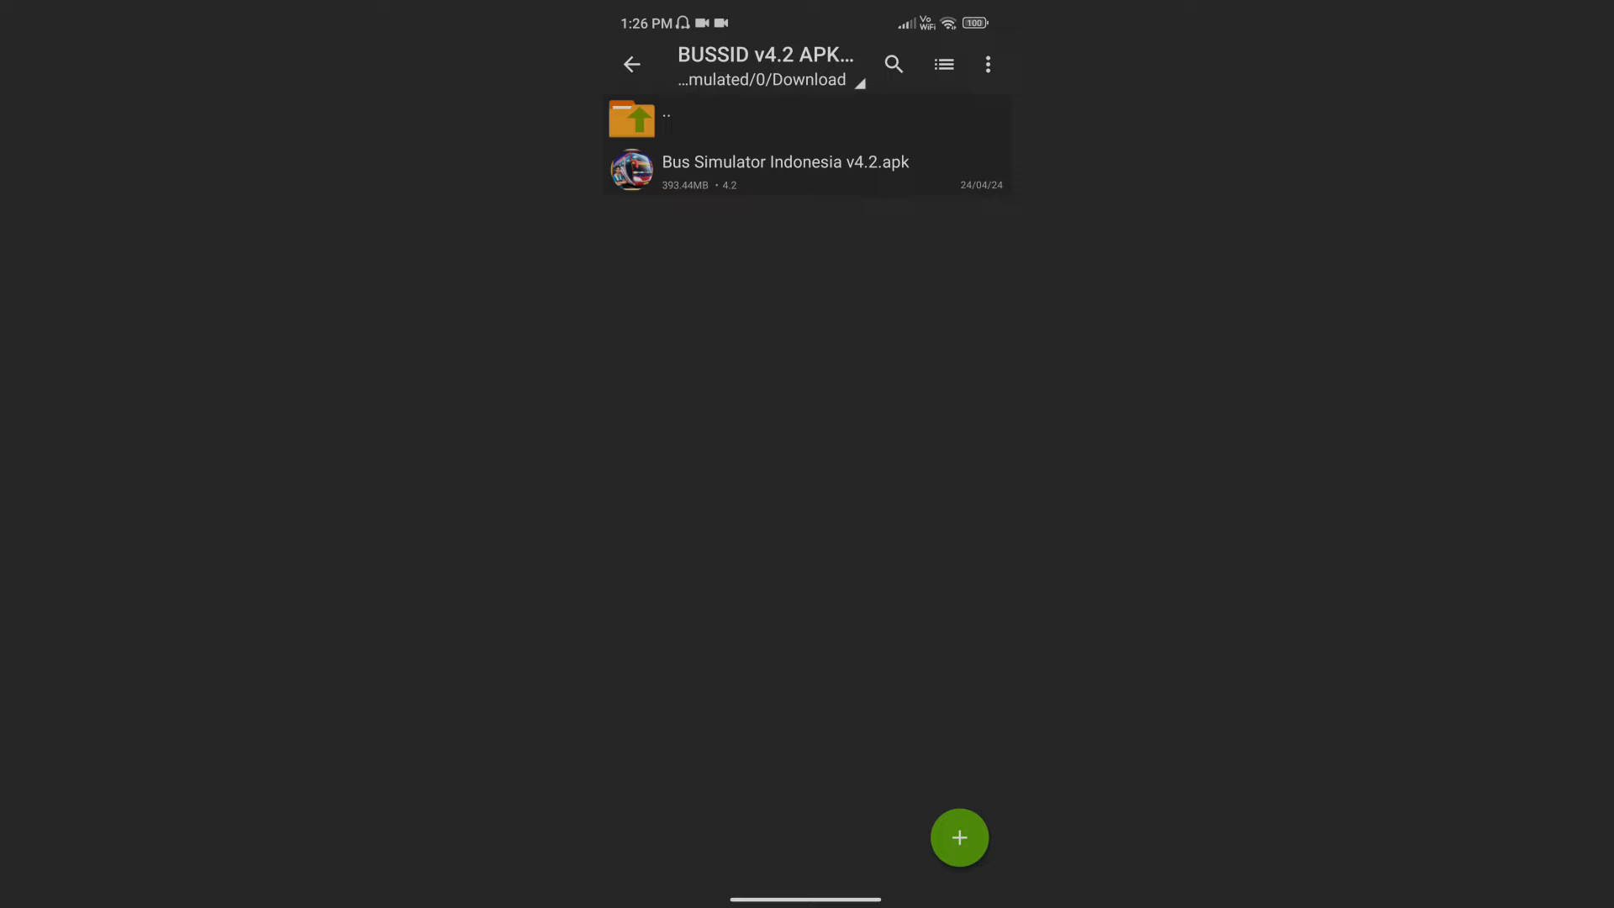
left_click(784, 170)
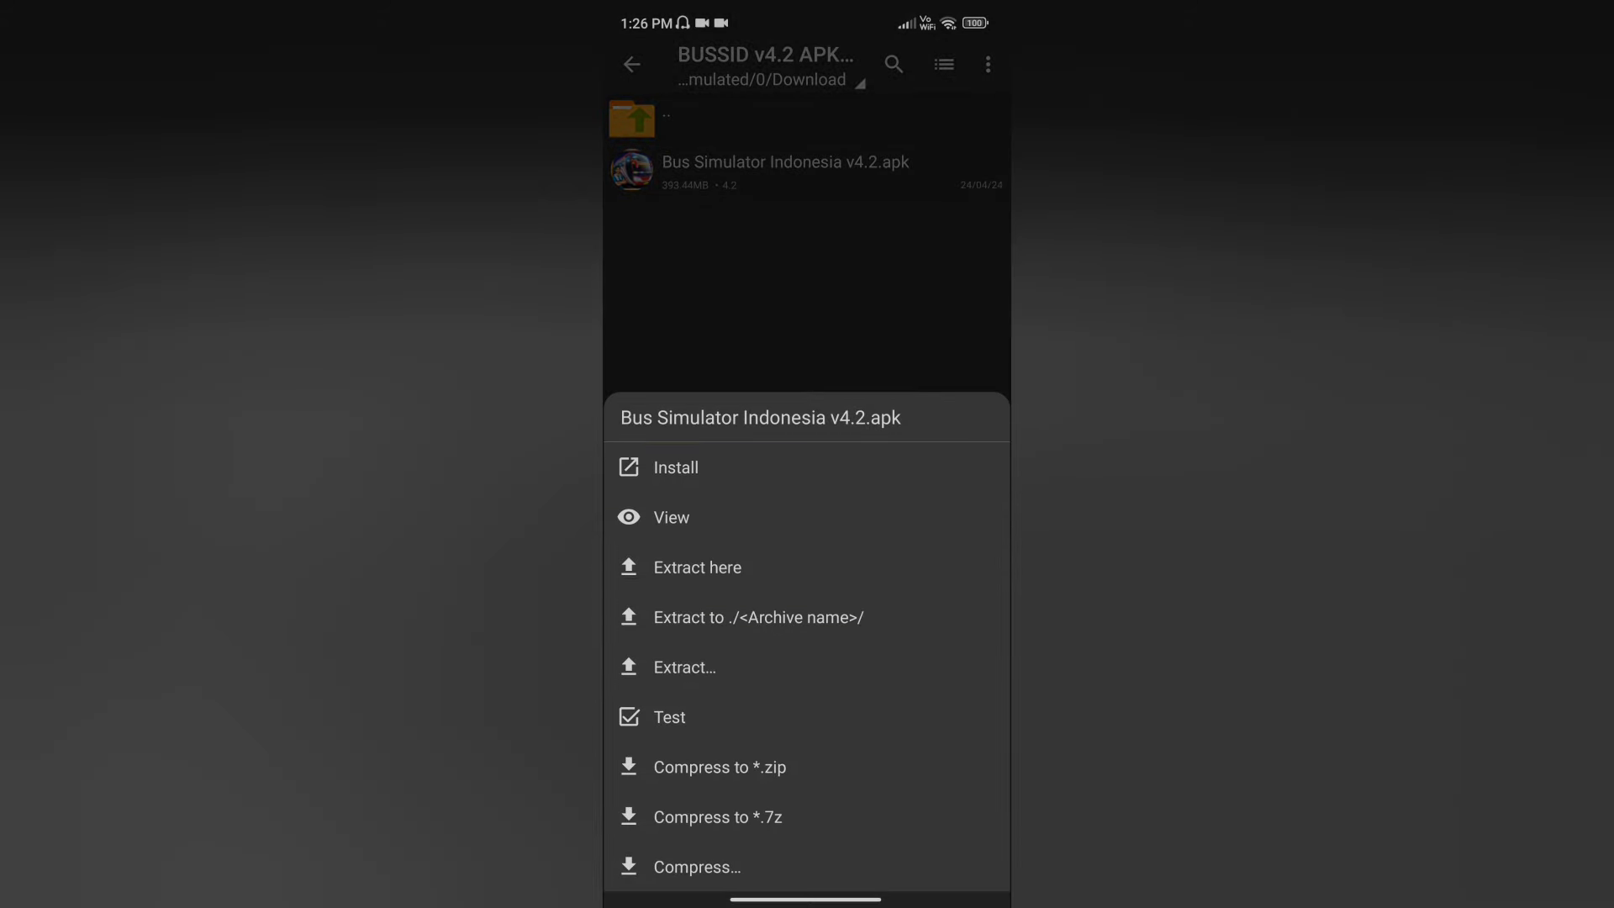
left_click(676, 467)
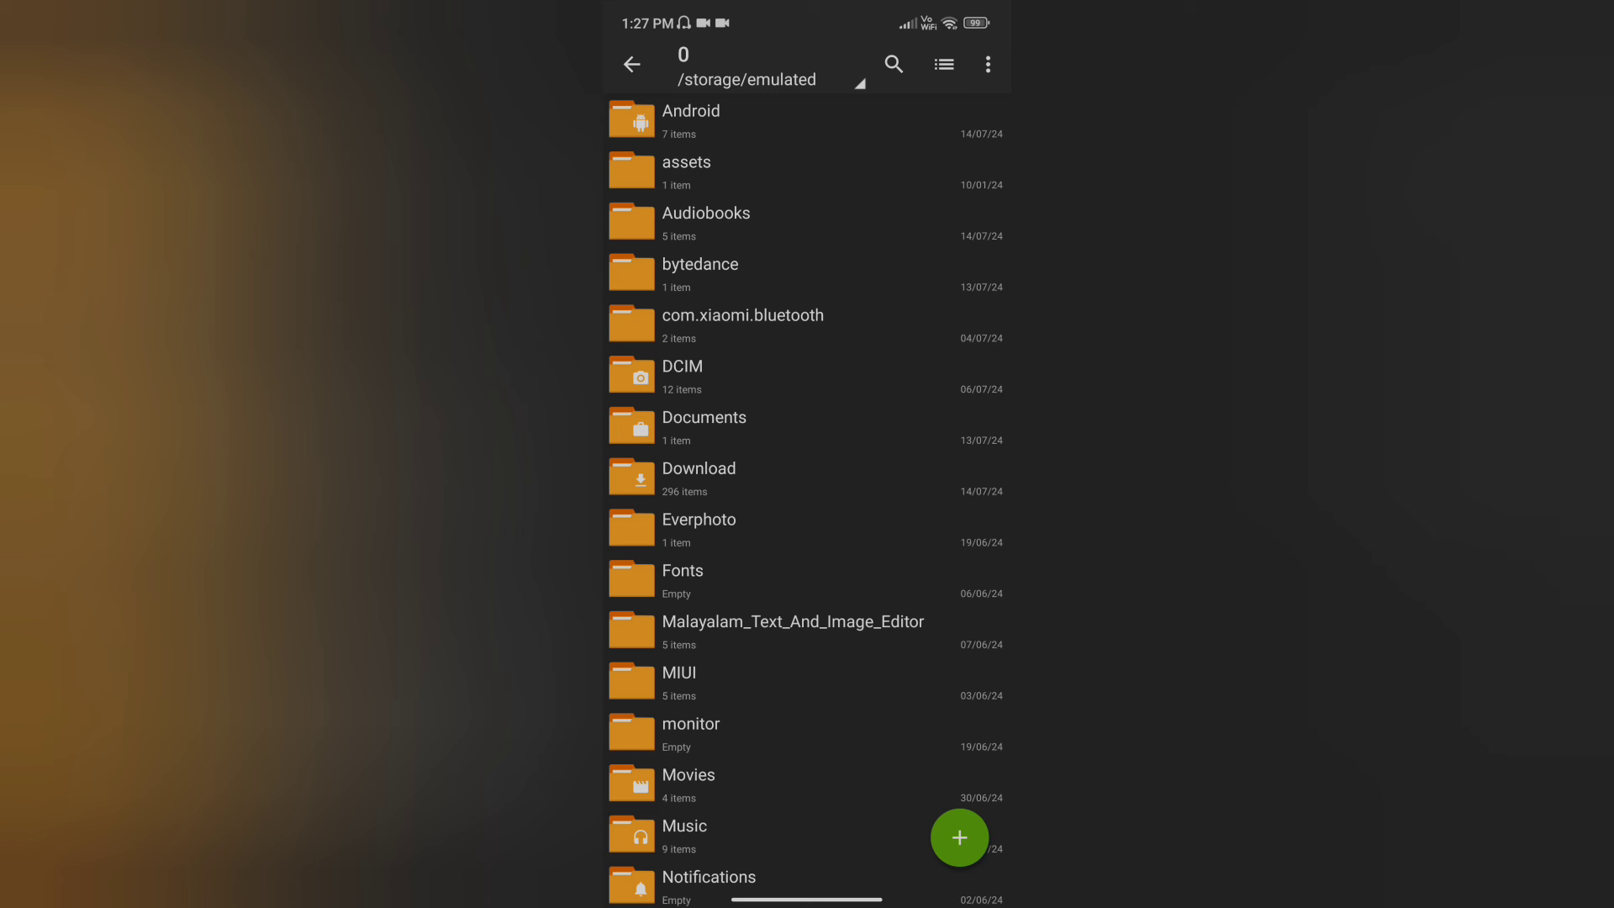
Extract the KL Traffic v8 Zedone archive into Download, then open the BUSSID v4.2 APK Original folder
left_click(700, 478)
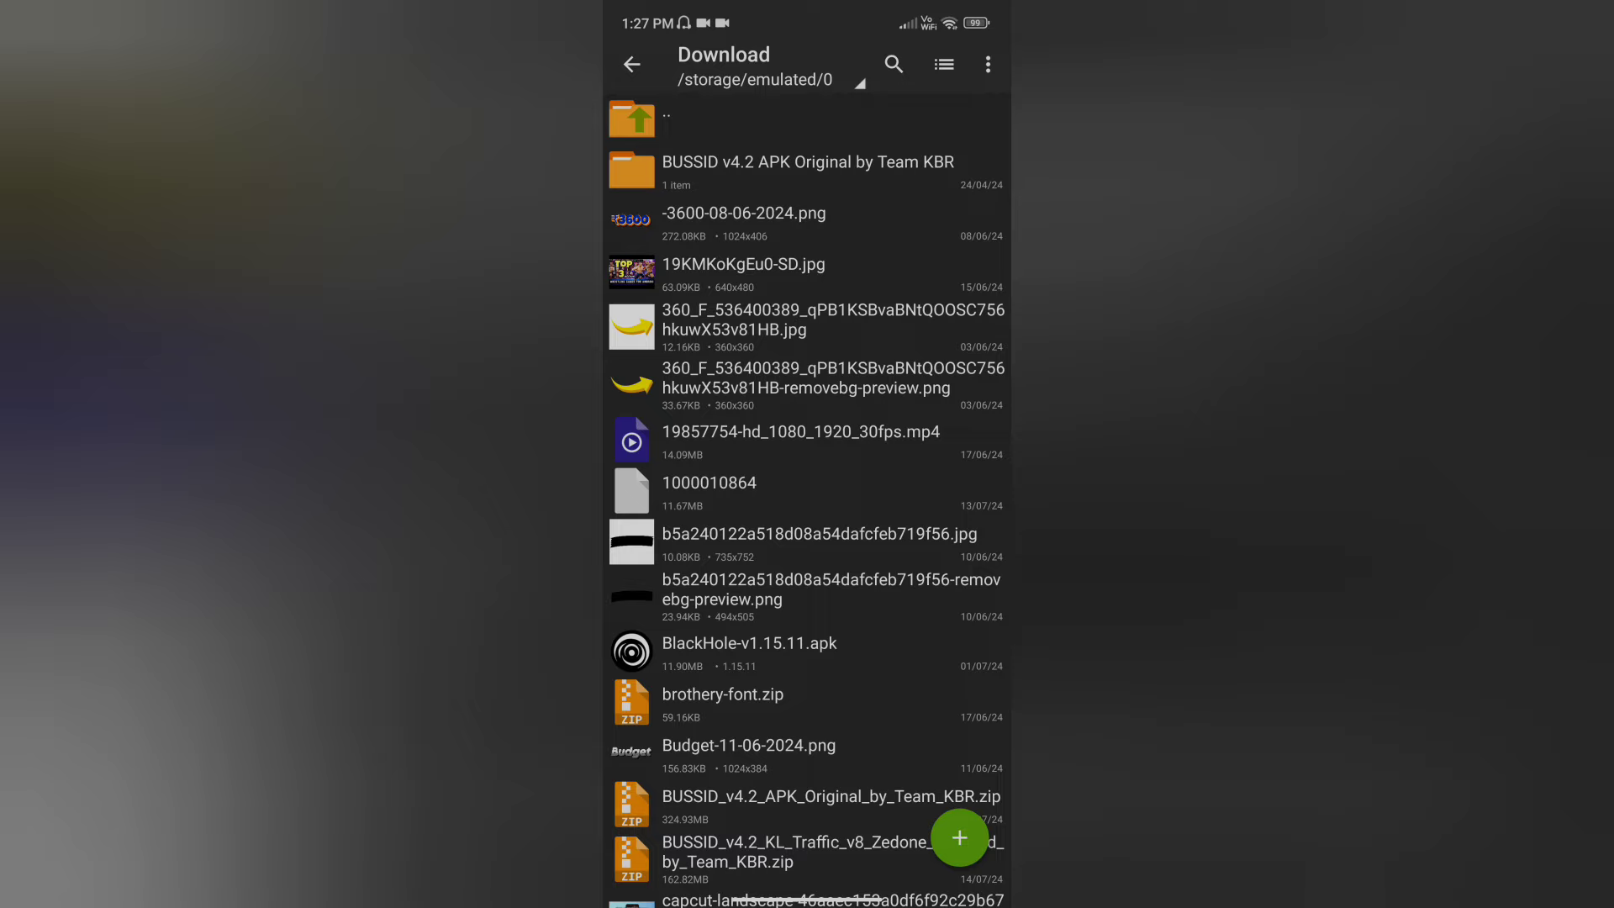
scroll(808, 504, "down", 5)
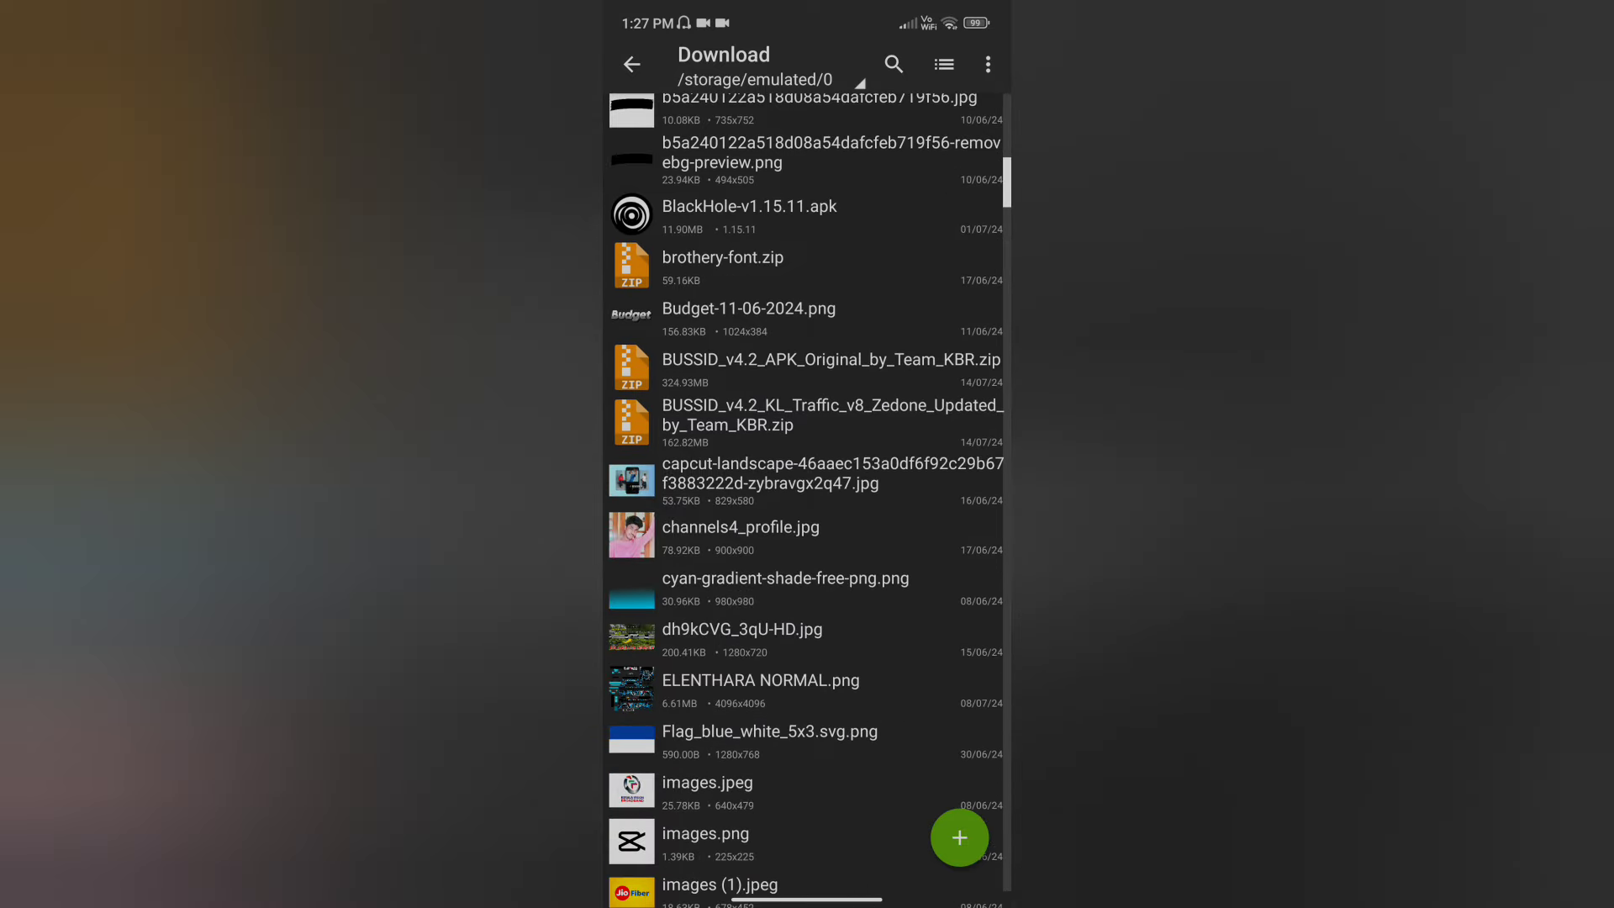
left_click(807, 422)
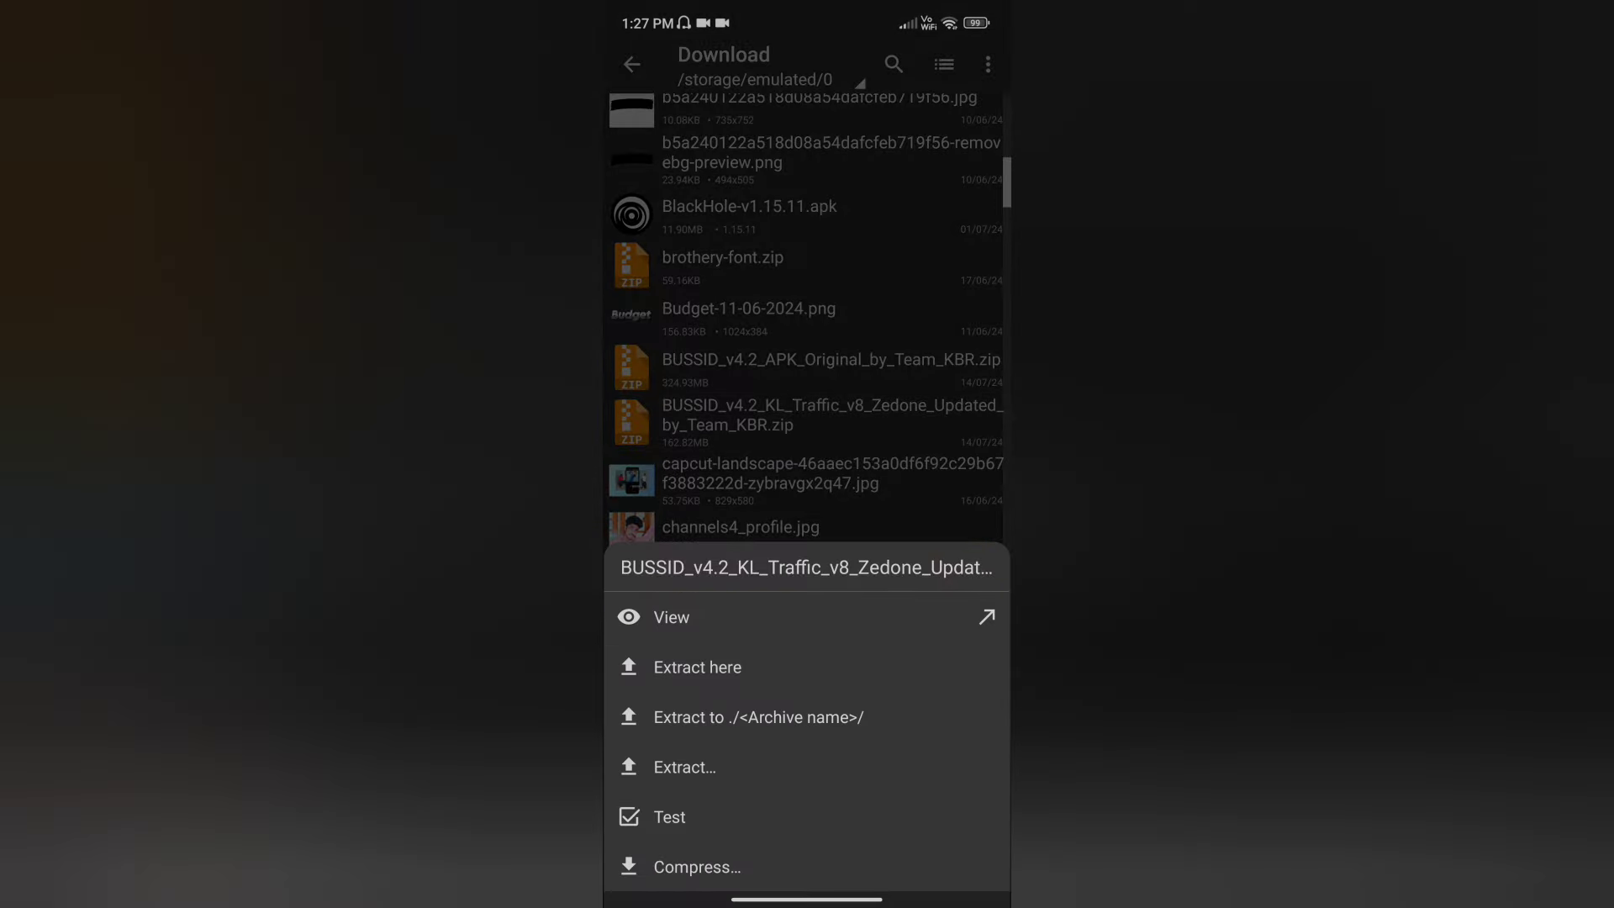
left_click(697, 667)
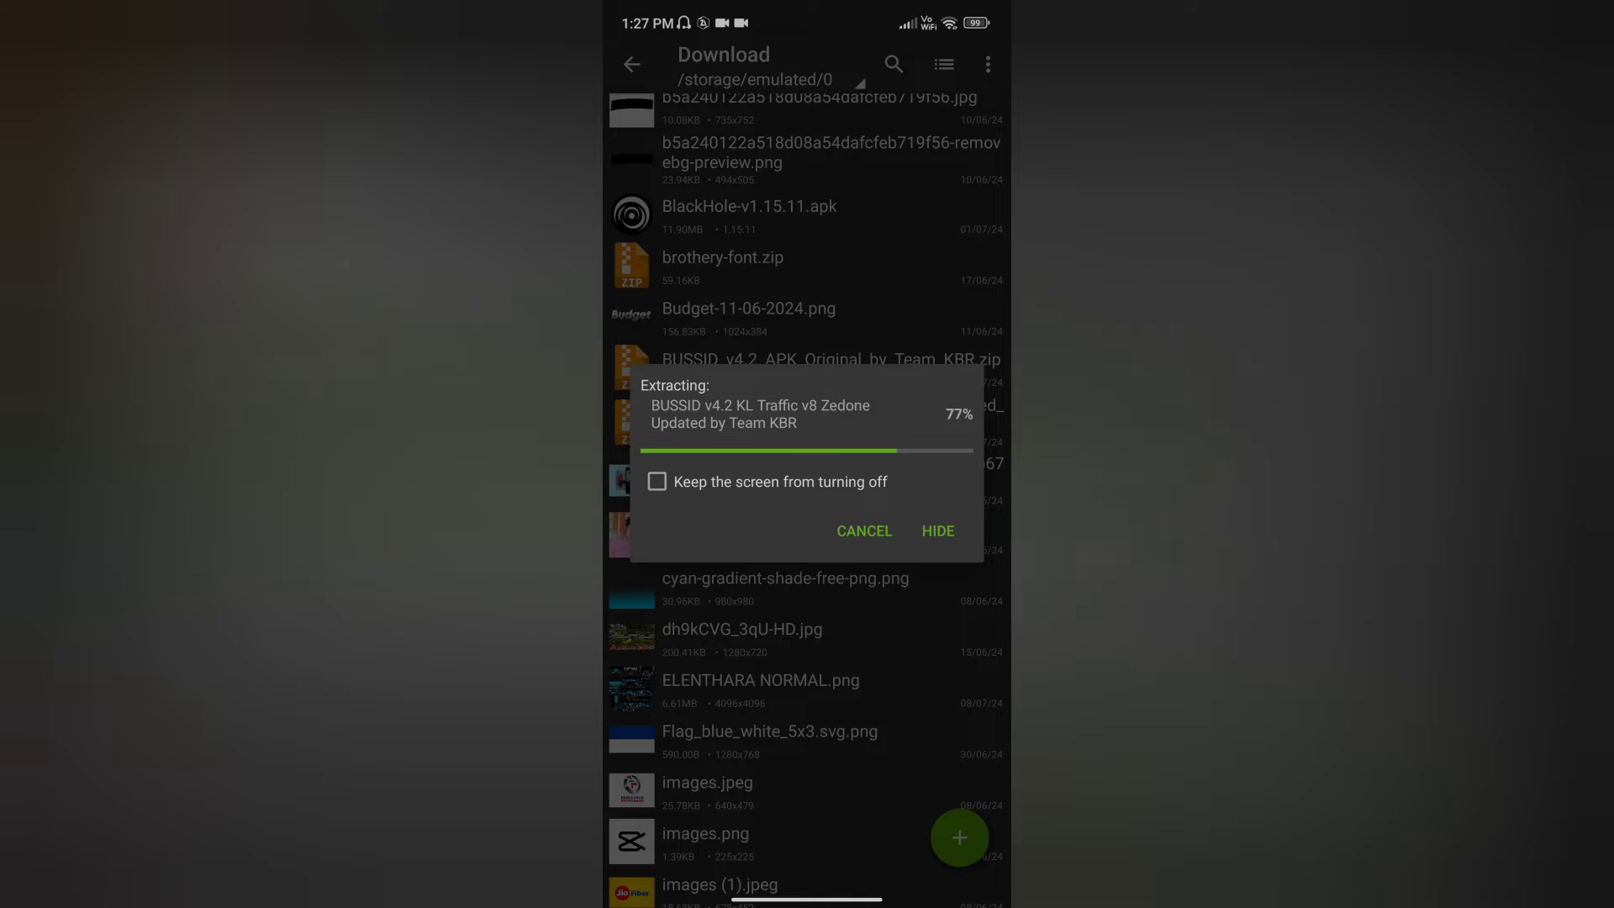
scroll(807, 504, "up", 5)
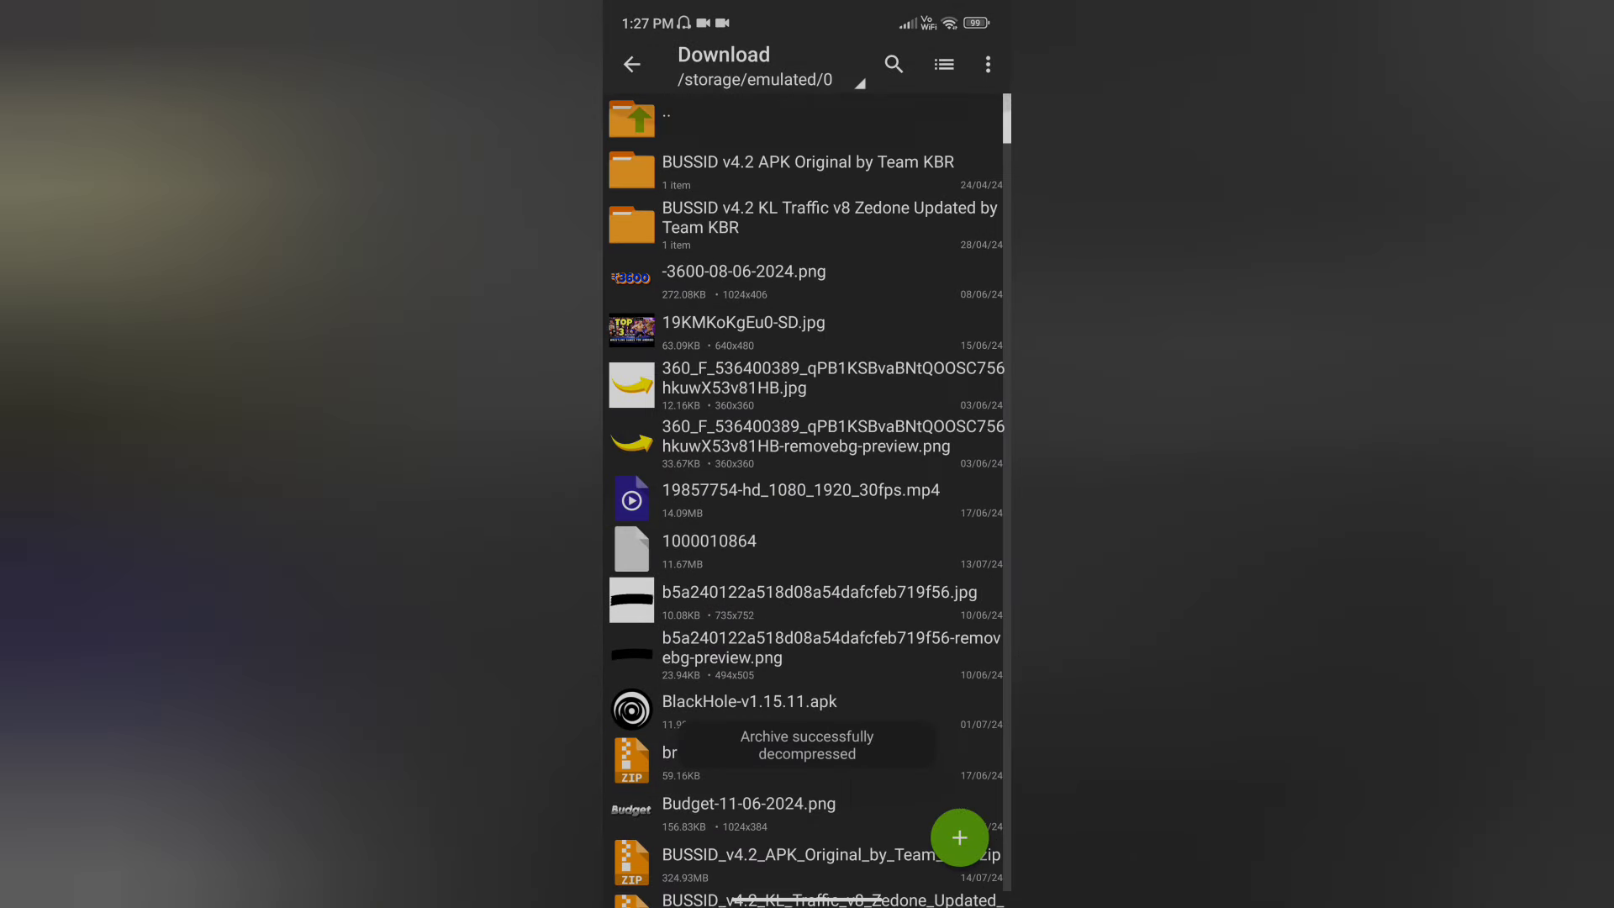
left_click(806, 170)
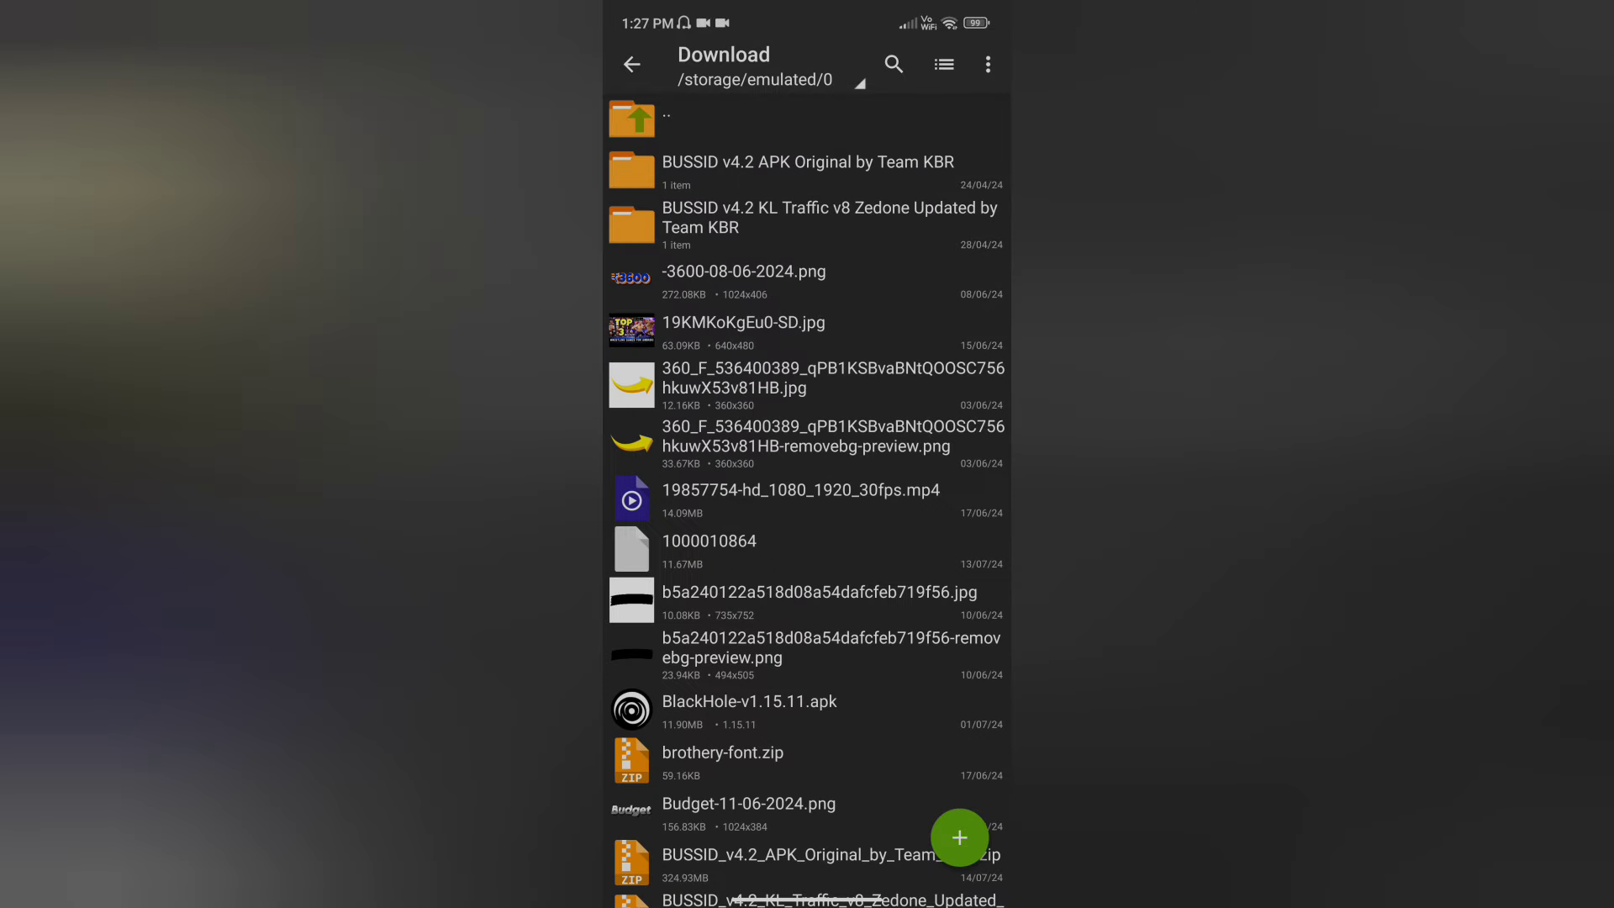
Cut the main.2006491 .obb file from the extracted KL Traffic v8 folder
left_click(806, 220)
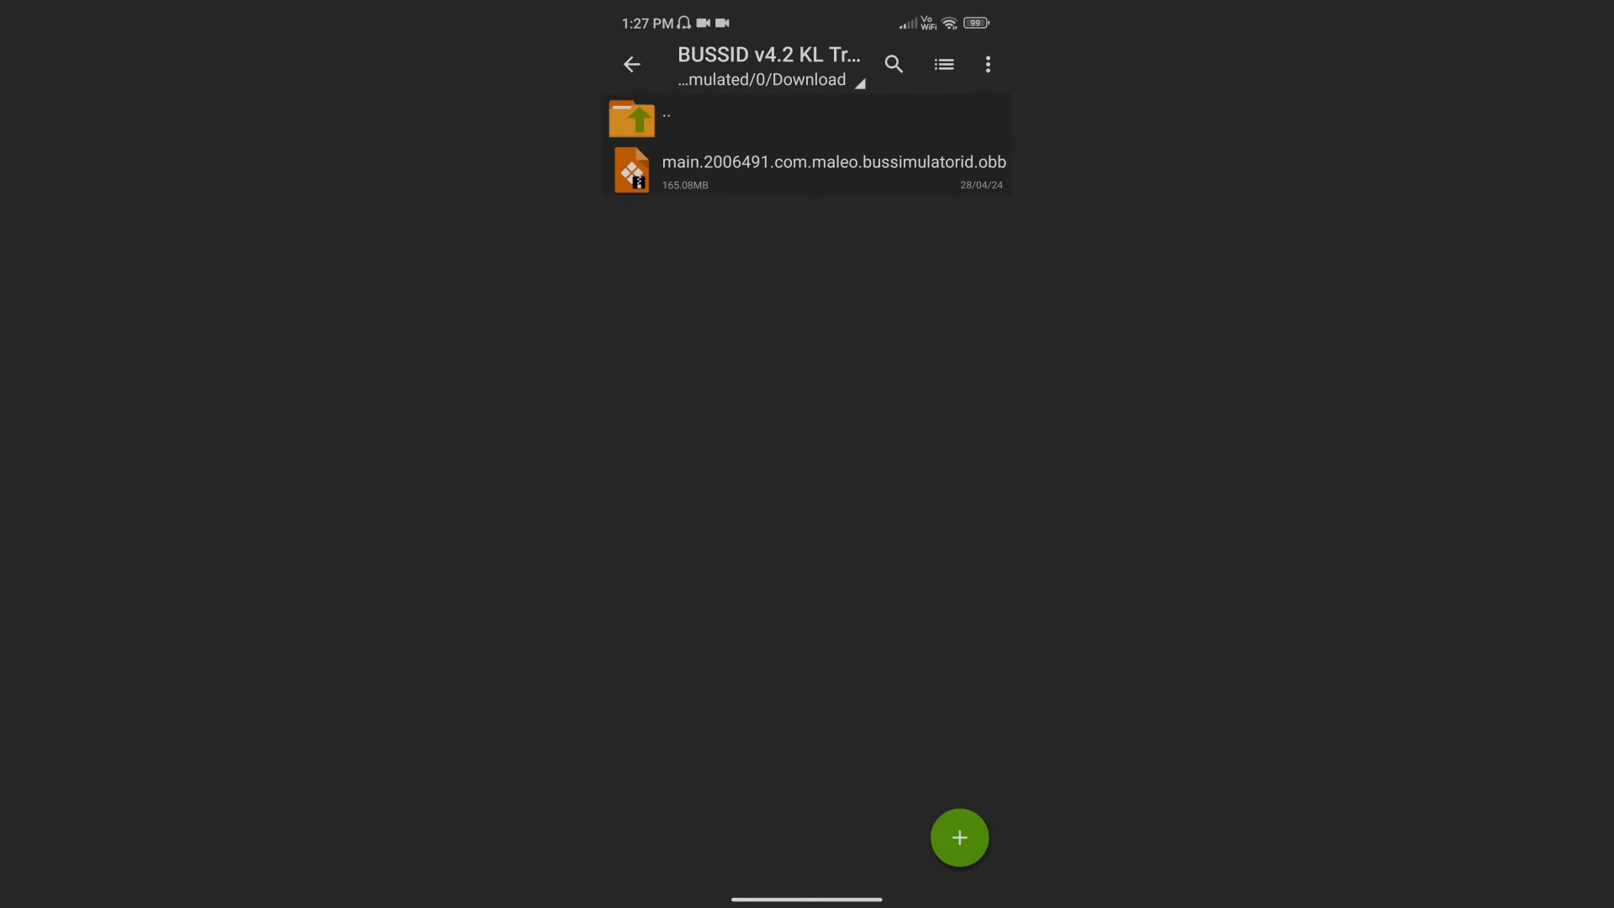
left_click(808, 171)
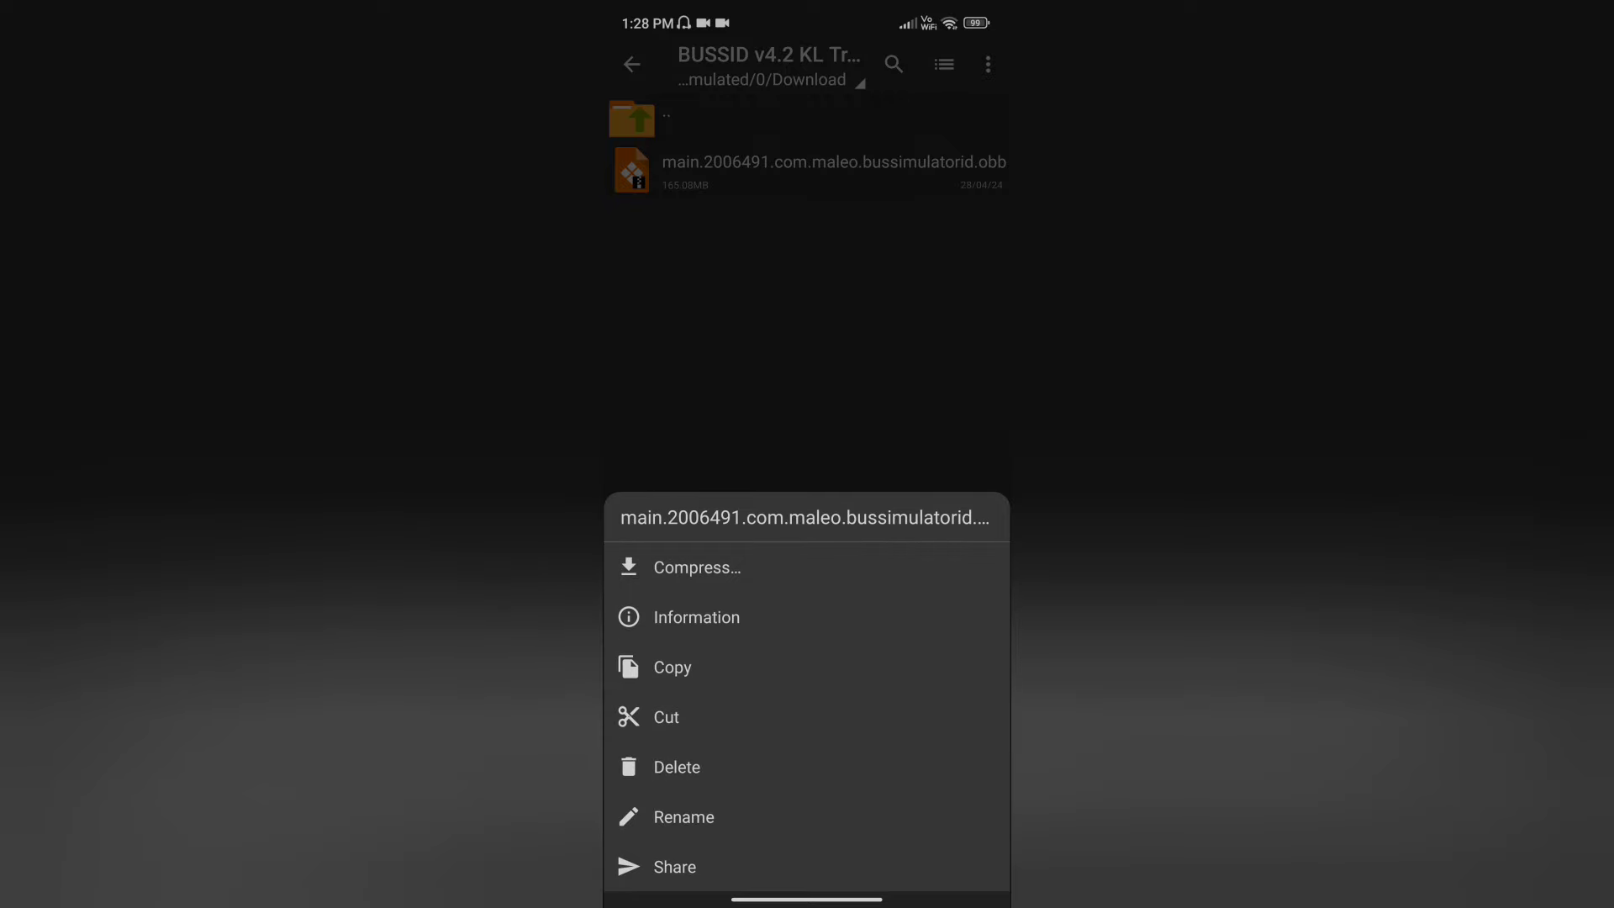
left_click(672, 668)
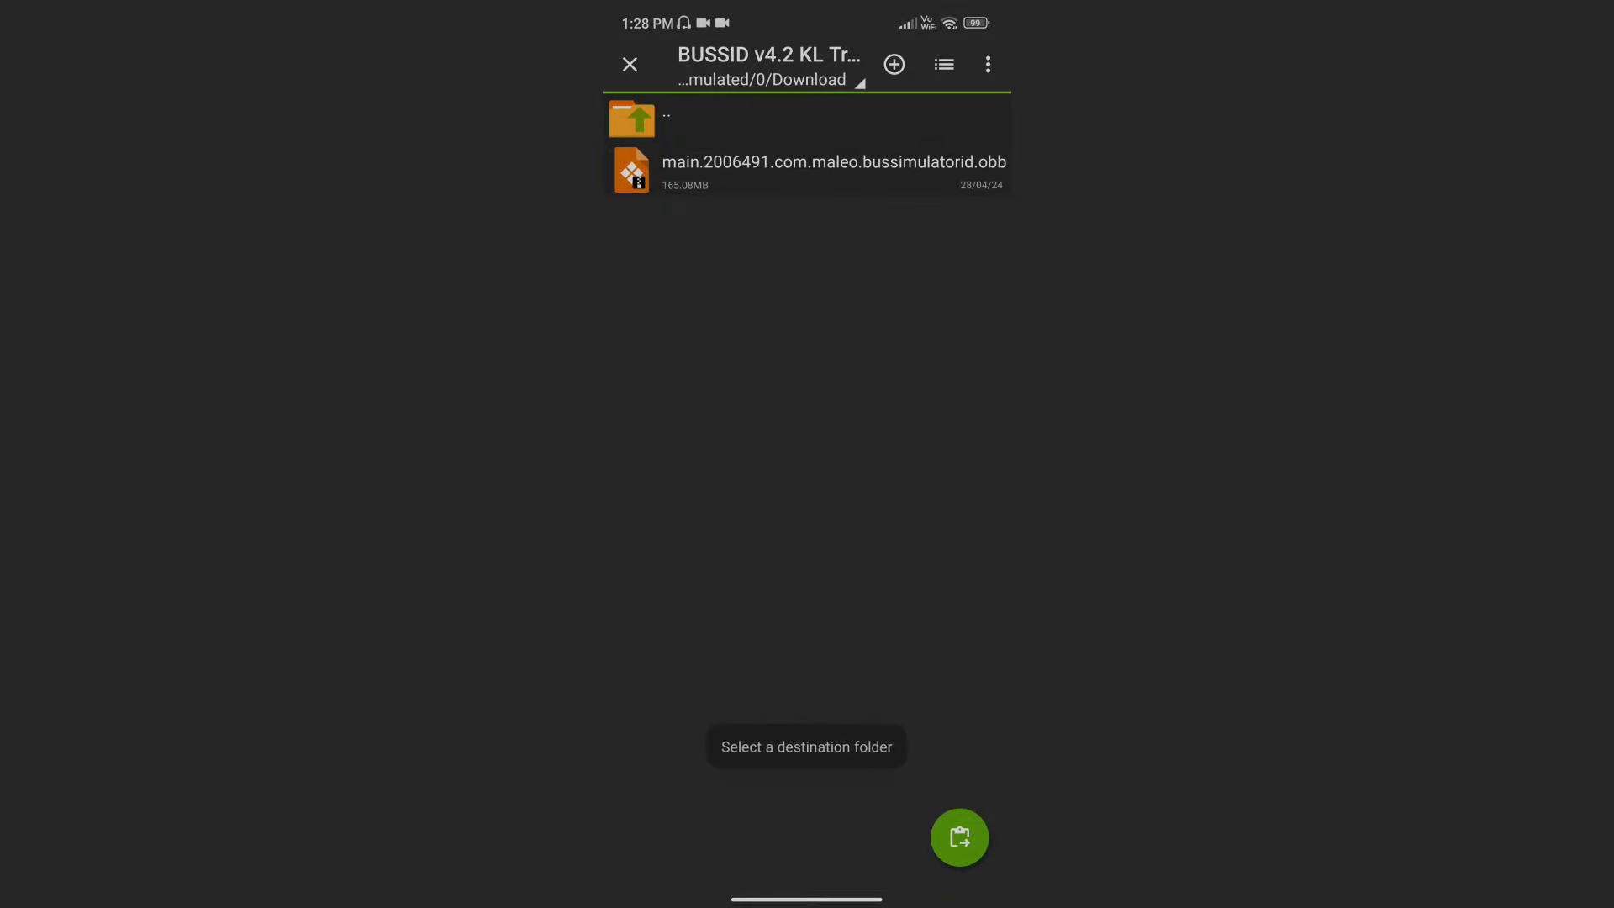
Navigate to Device storage > Android > obb > com.maleo.bussimulatorid
left_click(769, 78)
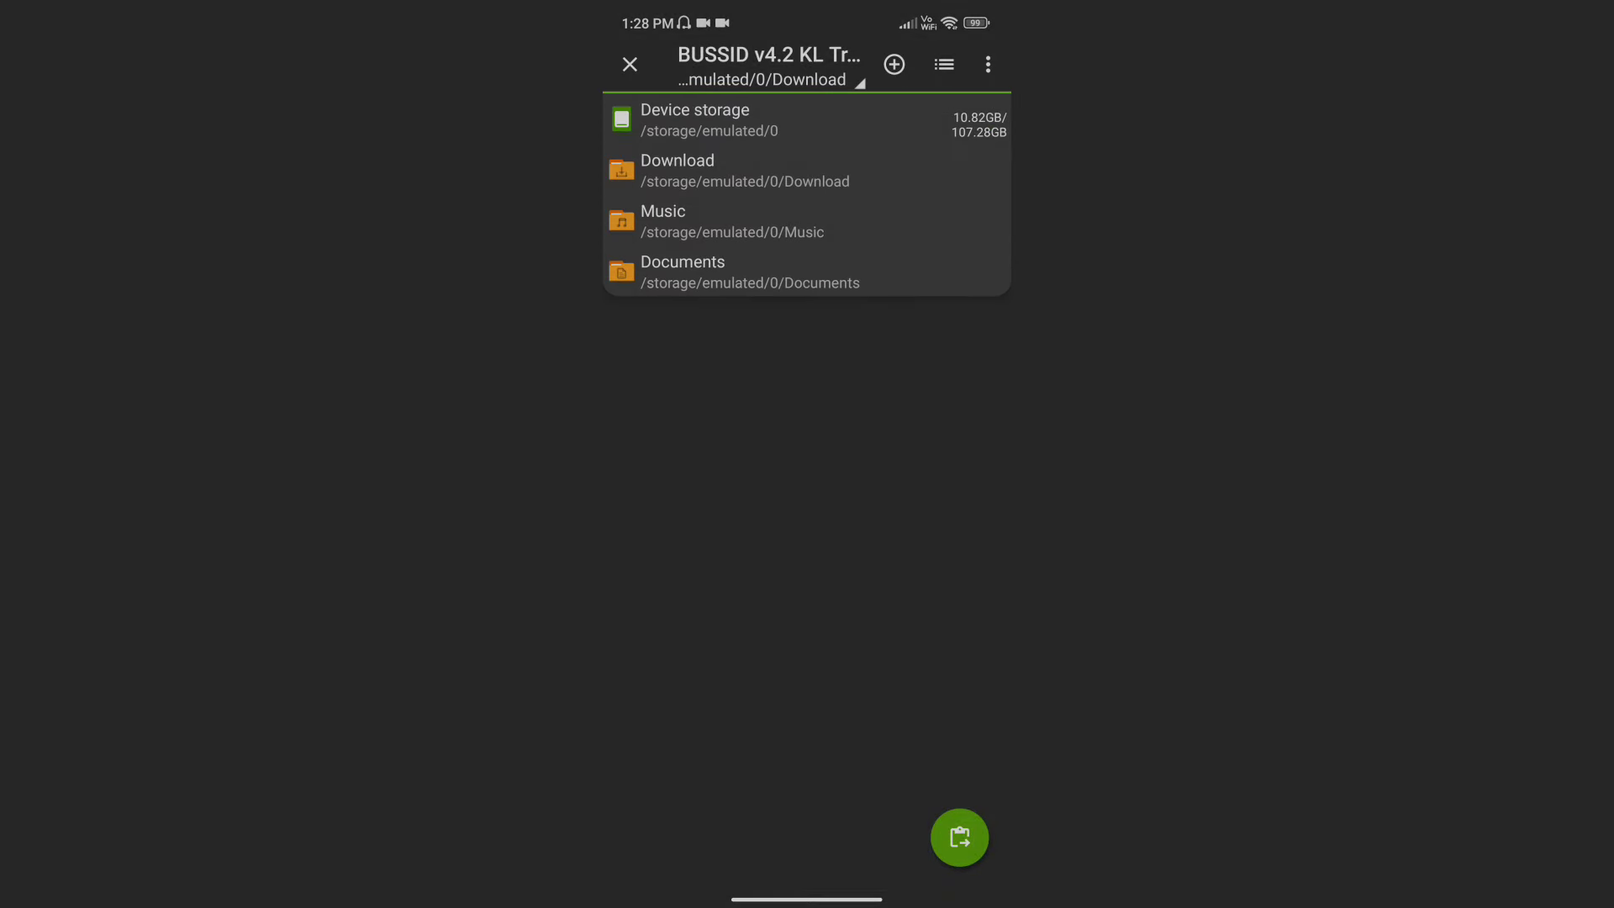
left_click(695, 119)
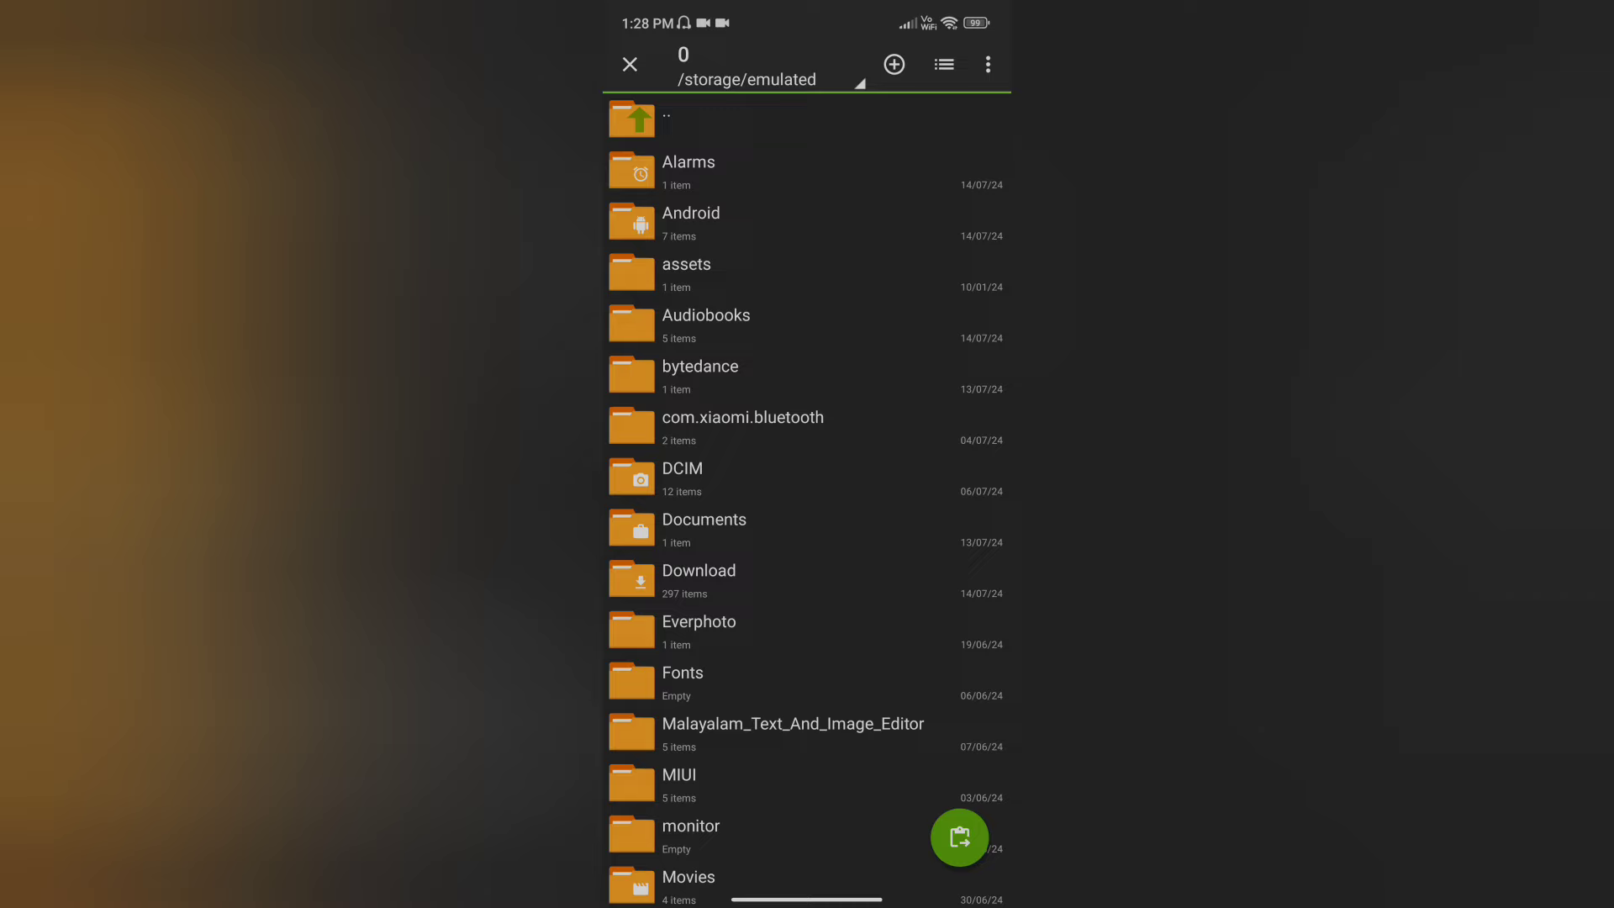
left_click(691, 221)
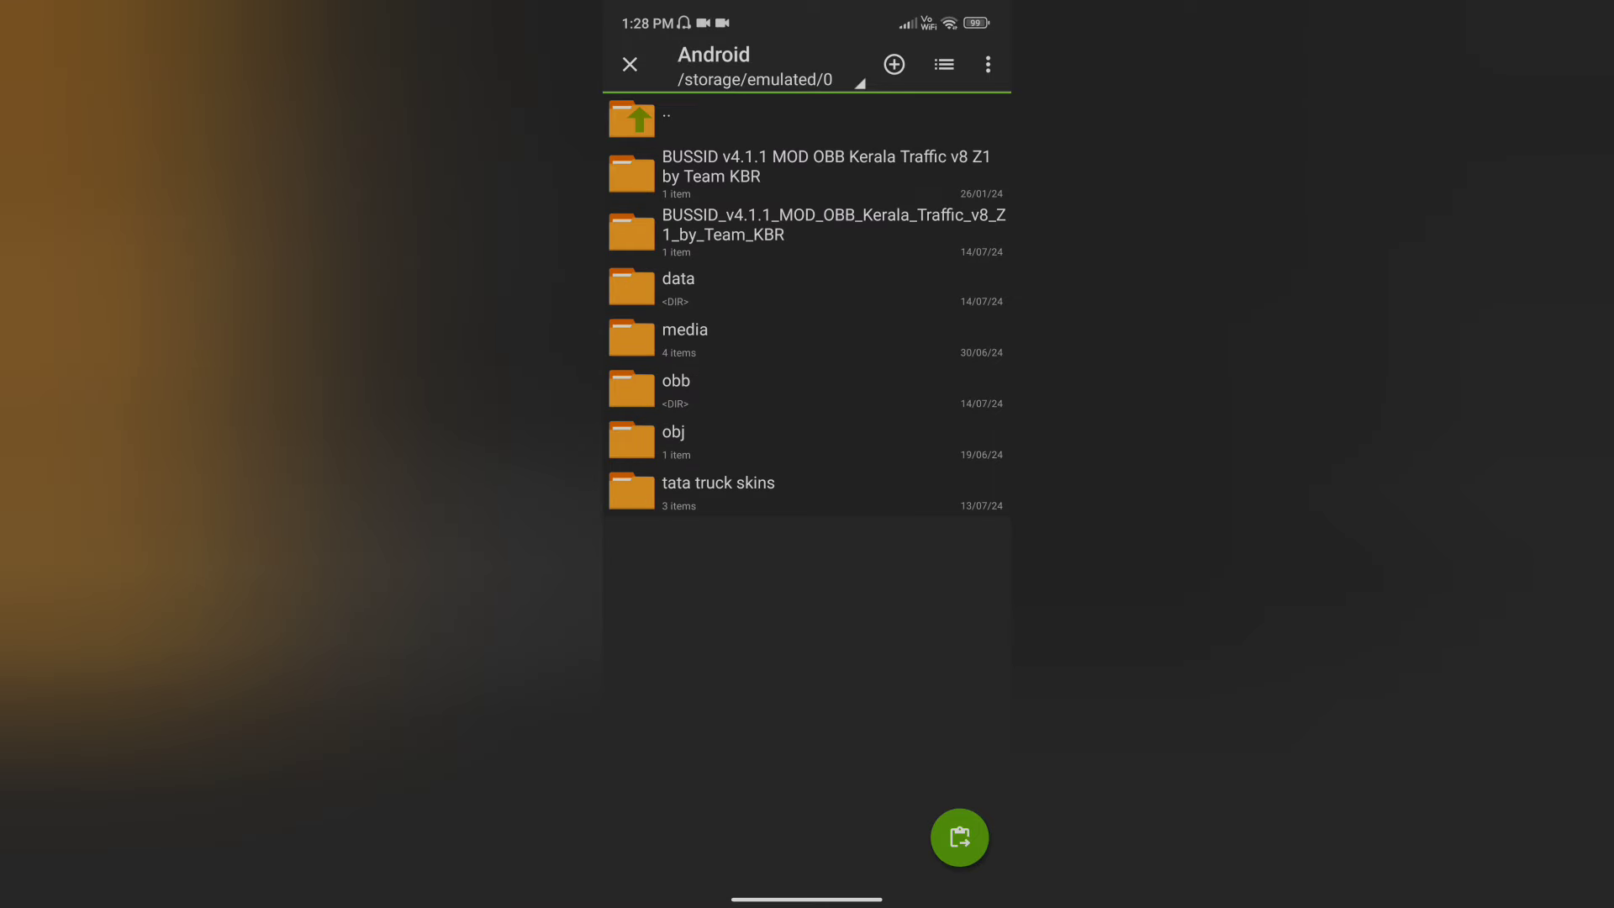
left_click(676, 389)
left_click(760, 171)
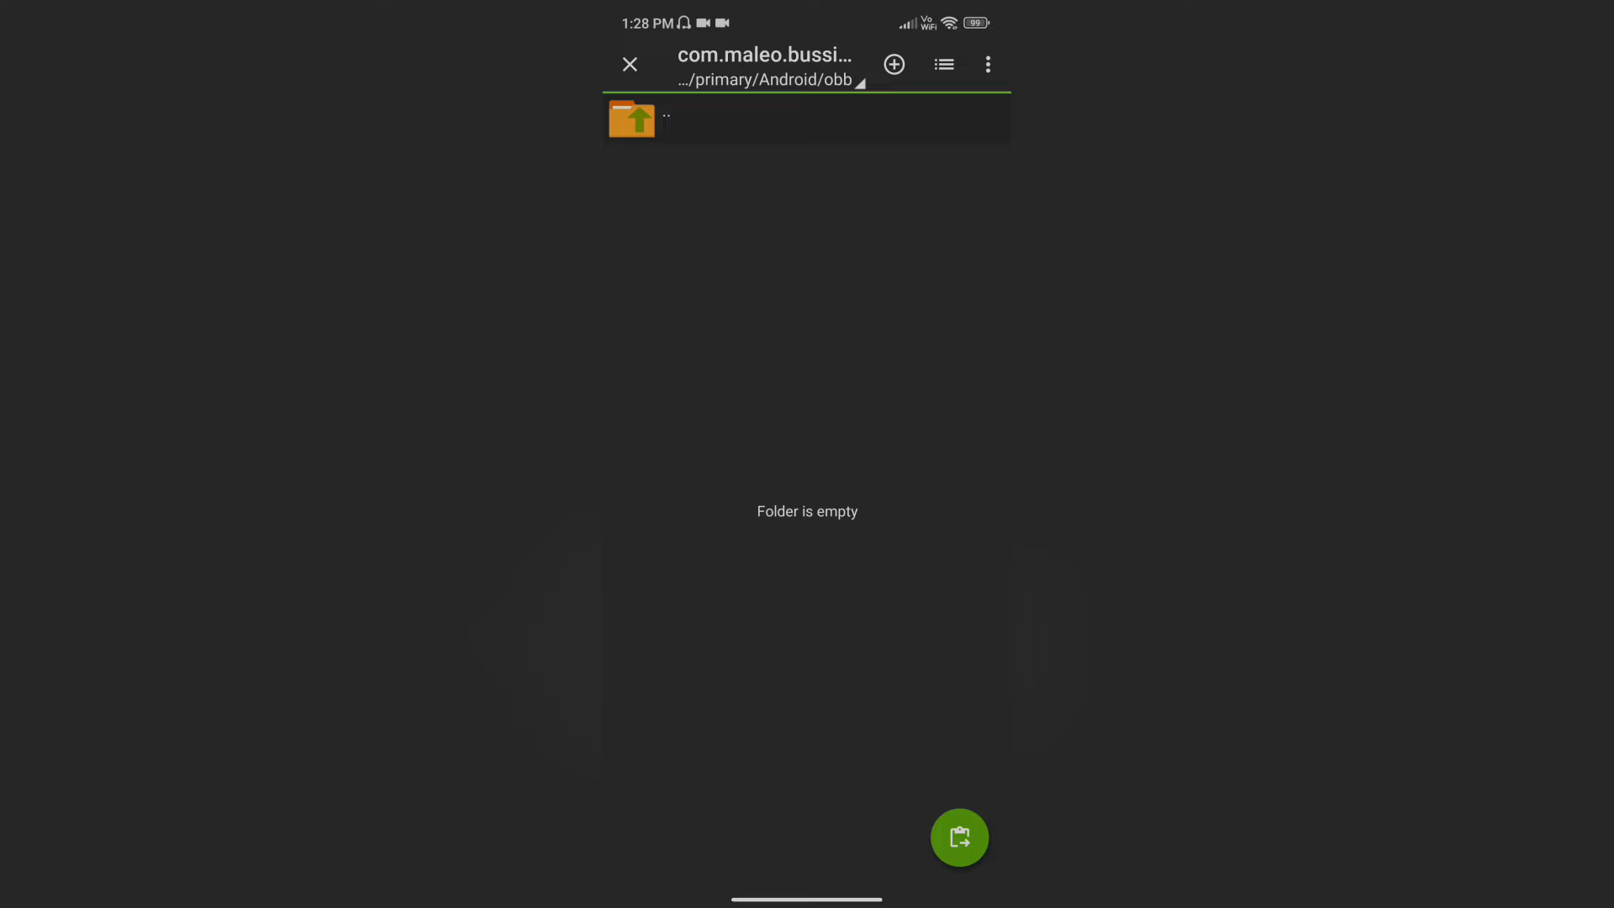
Paste the main.2006491 OBB file into the com.maleo.bussimulatorid folder
left_click(960, 837)
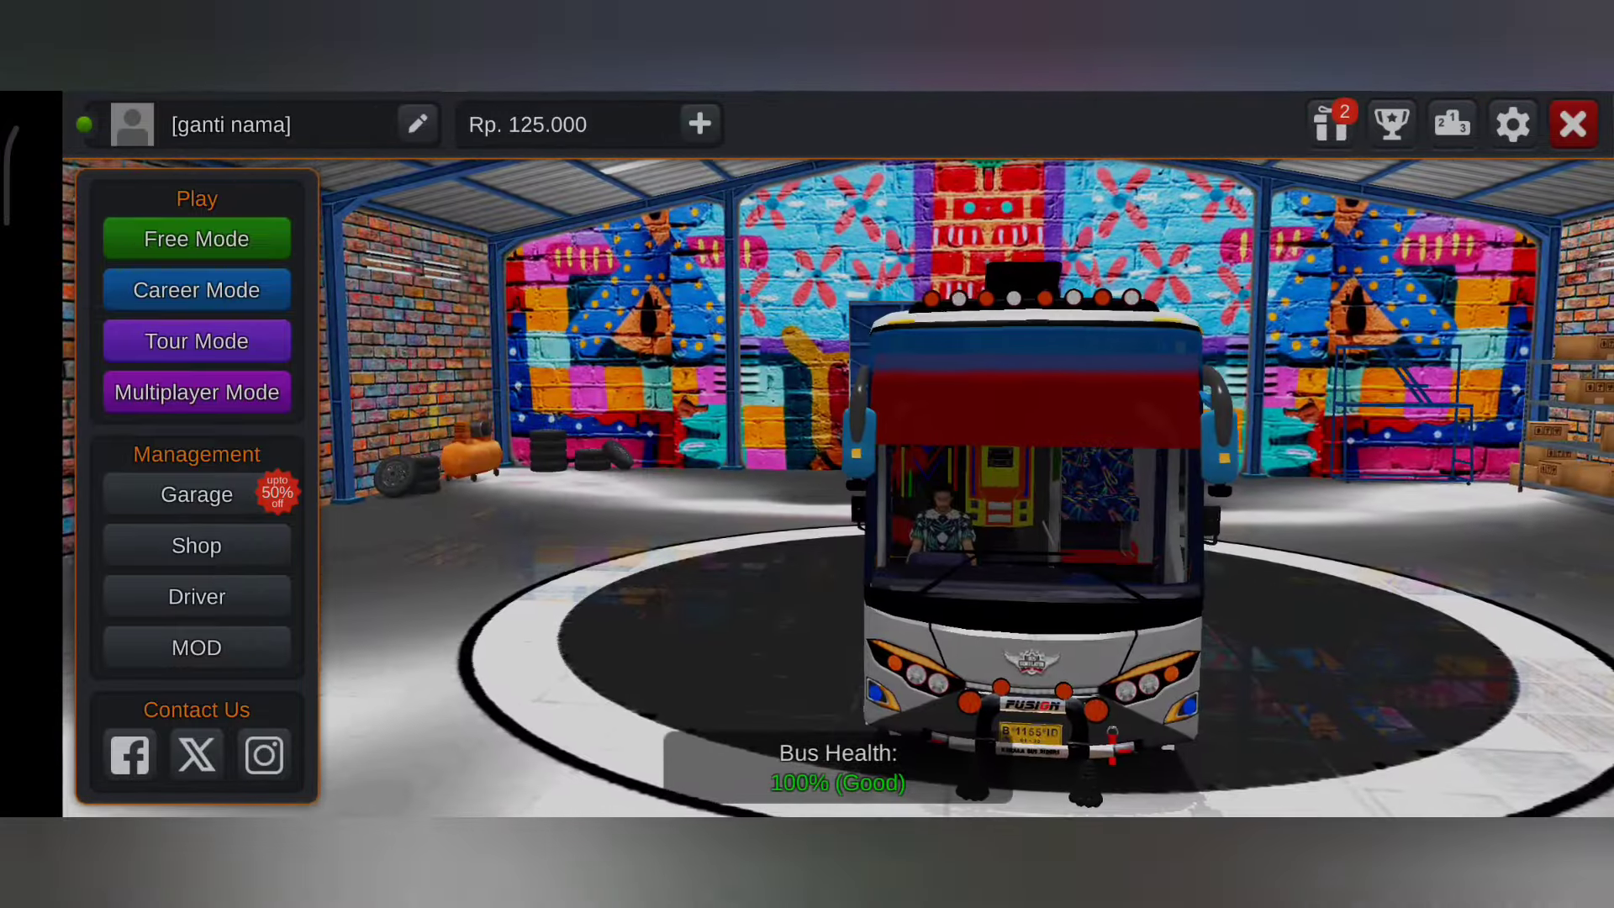
left_click(198, 494)
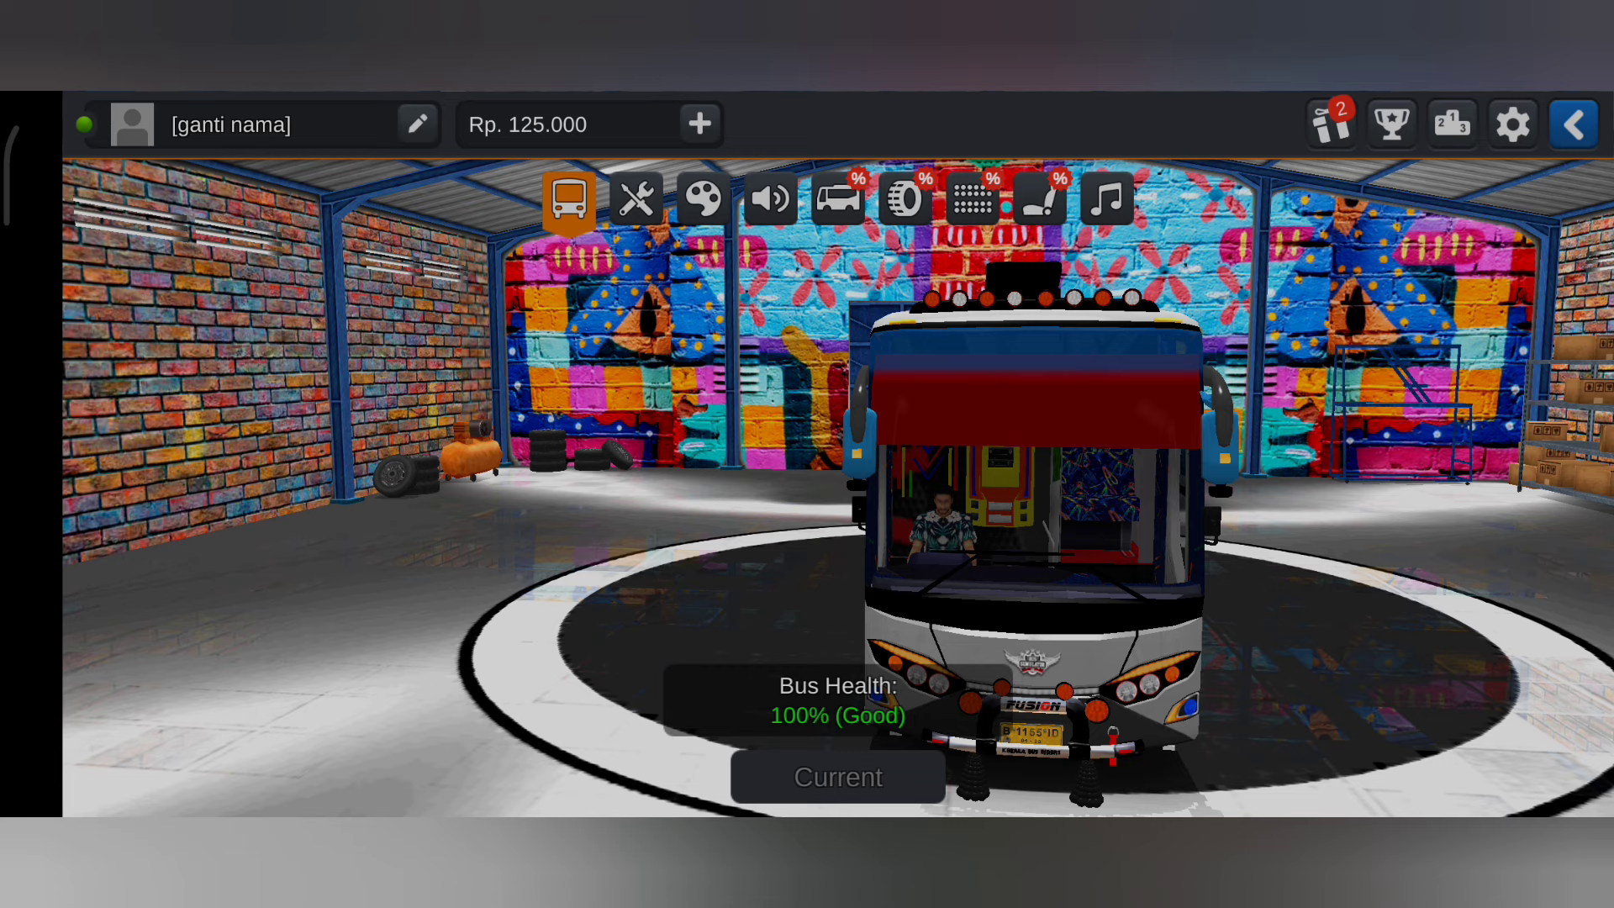
left_click(972, 199)
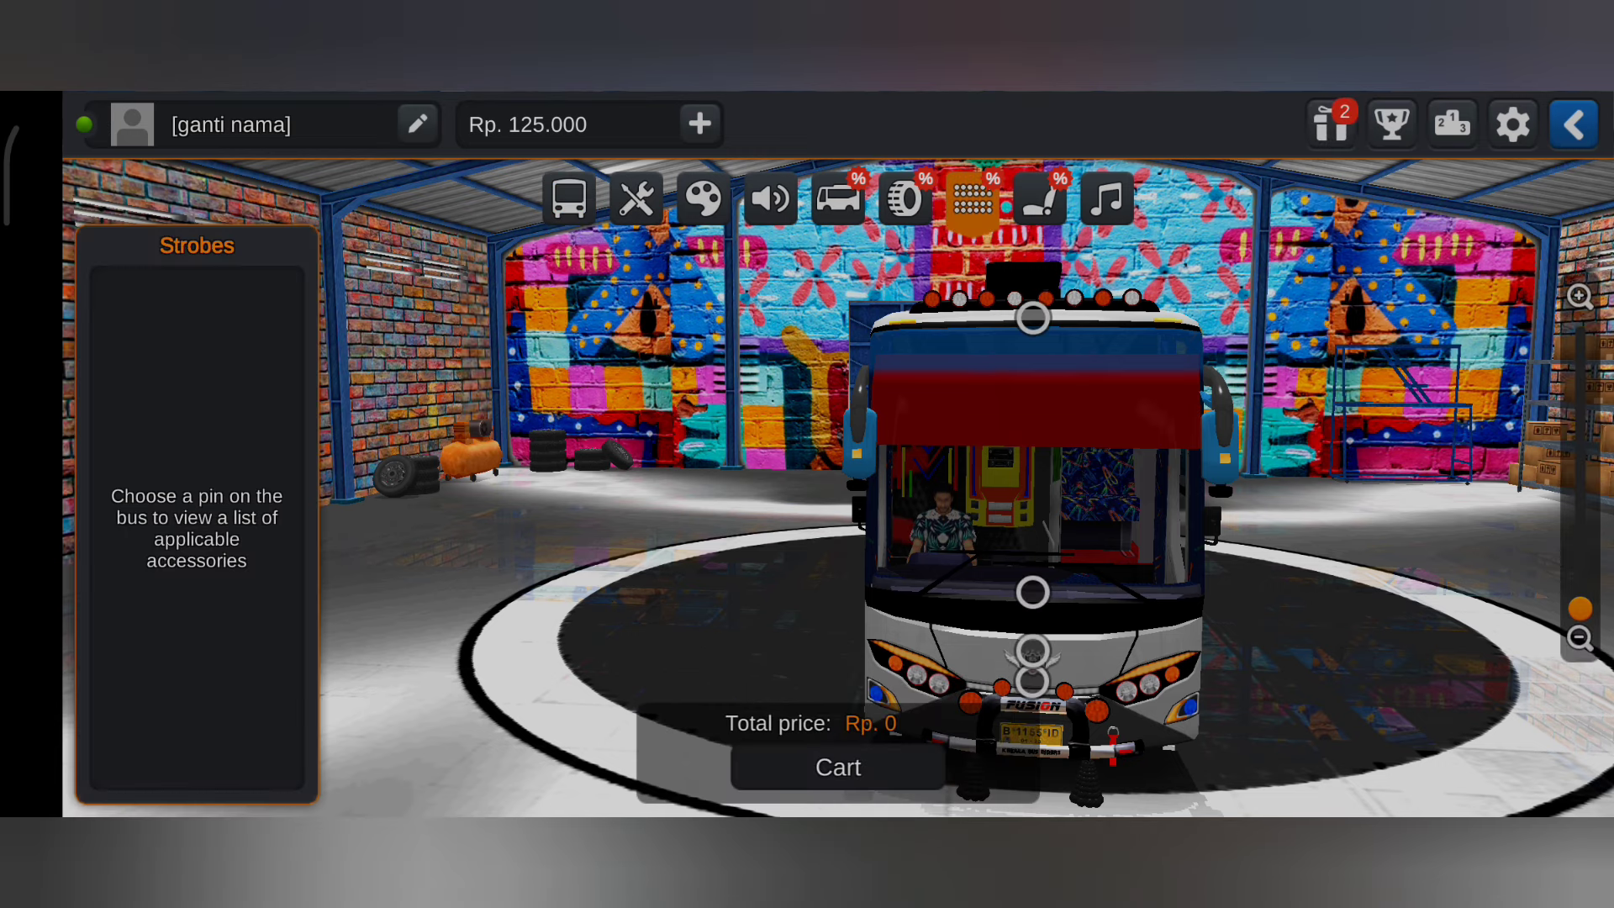
left_click(1033, 591)
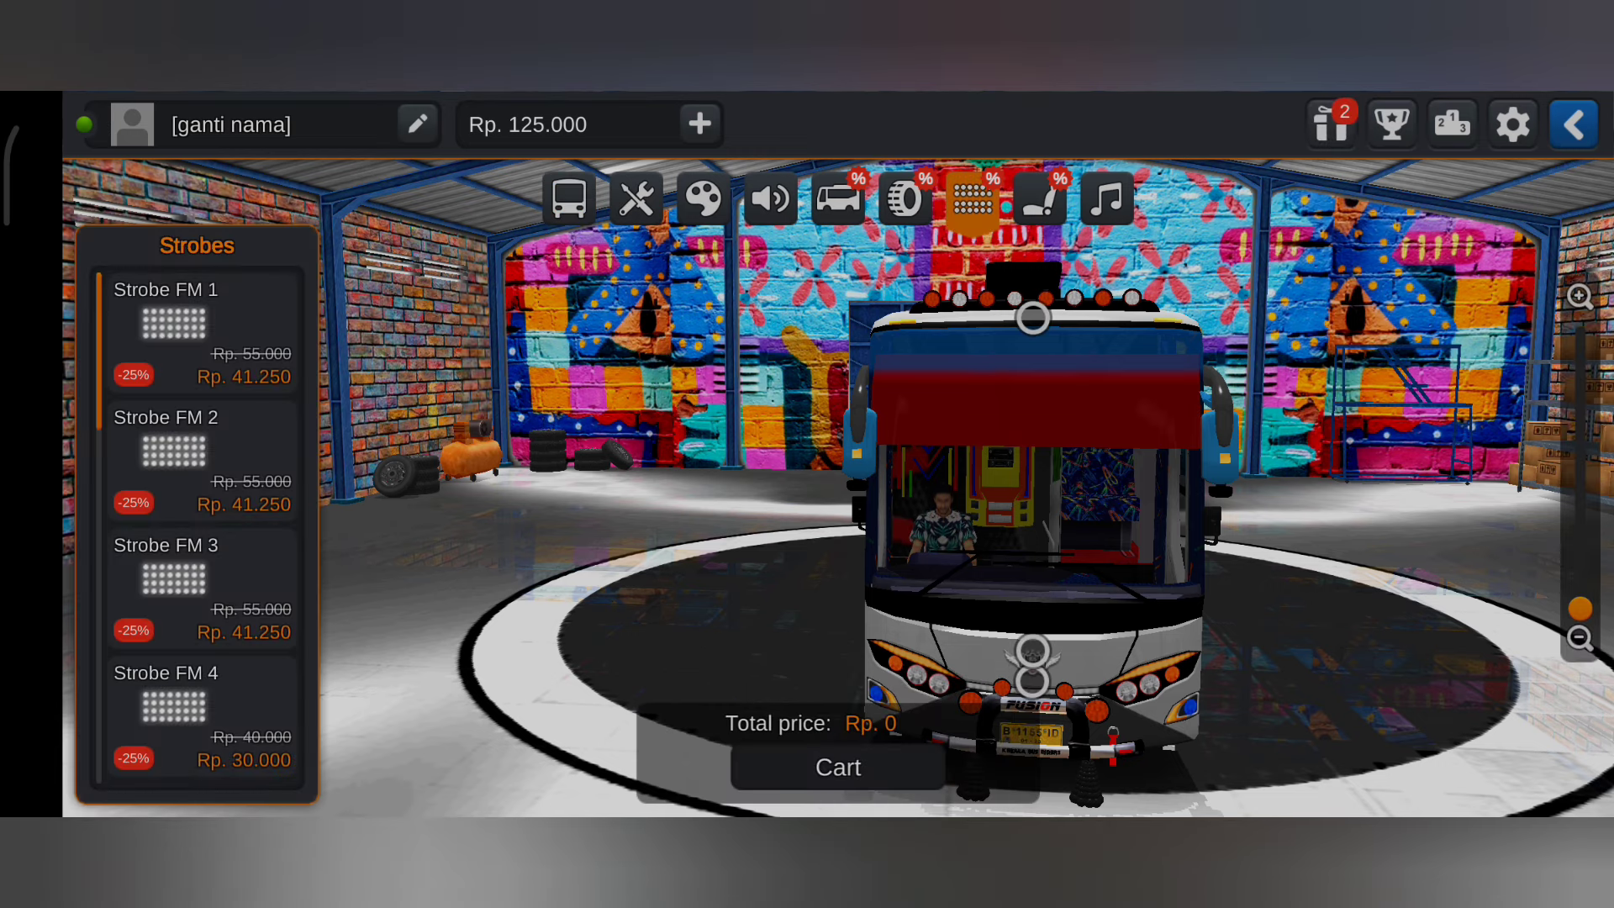
left_click(172, 326)
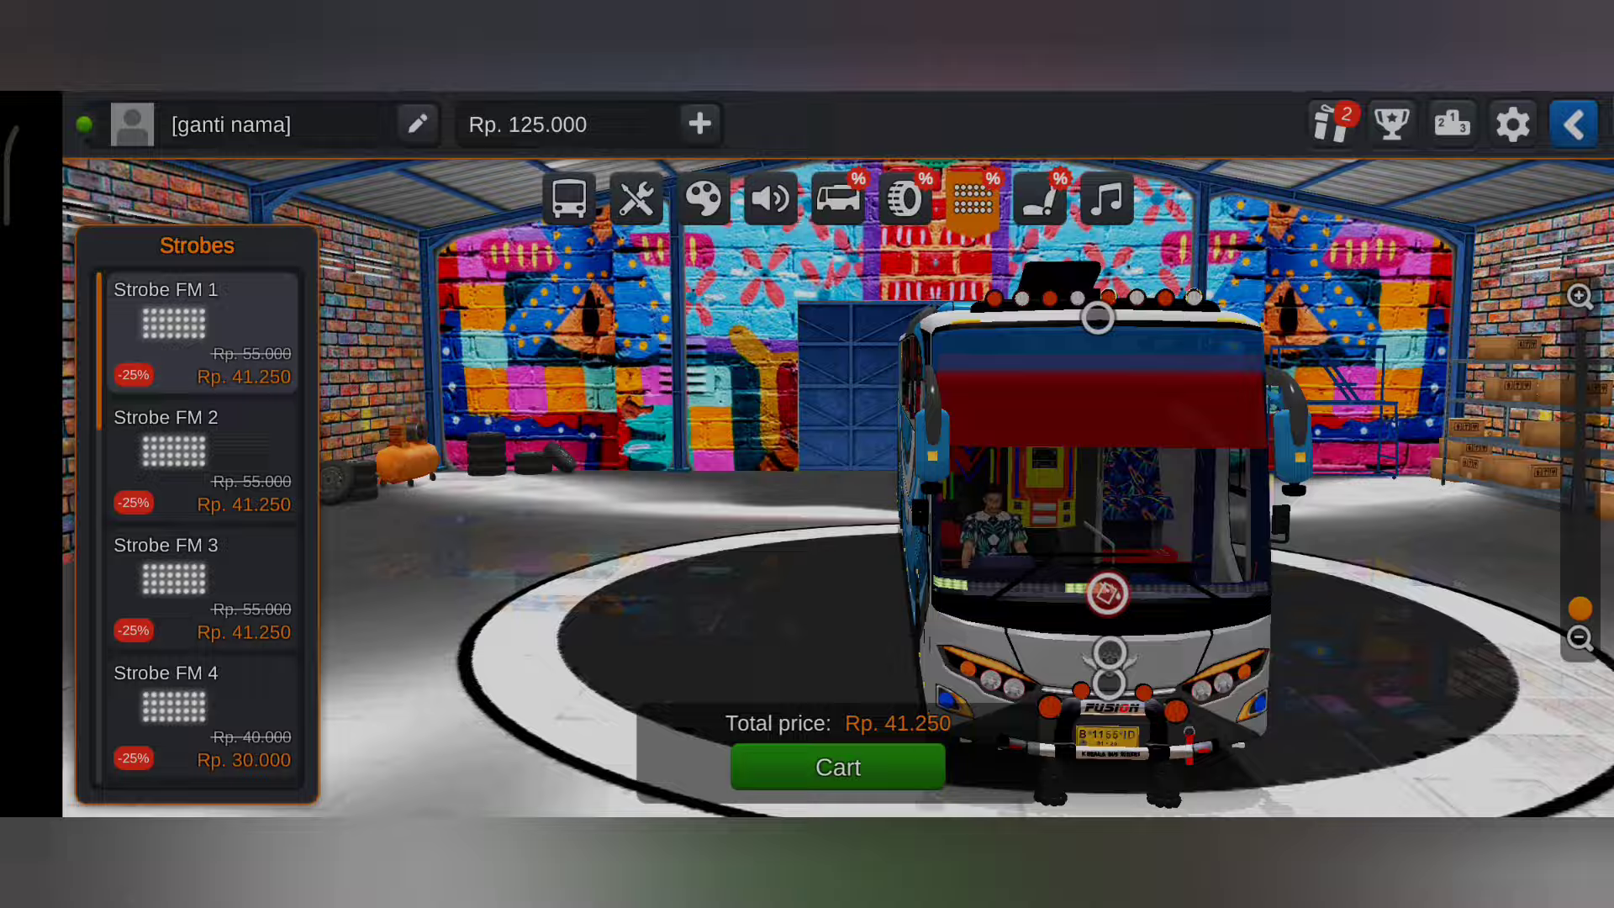
left_click_drag(1134, 505, 630, 504)
left_click(943, 379)
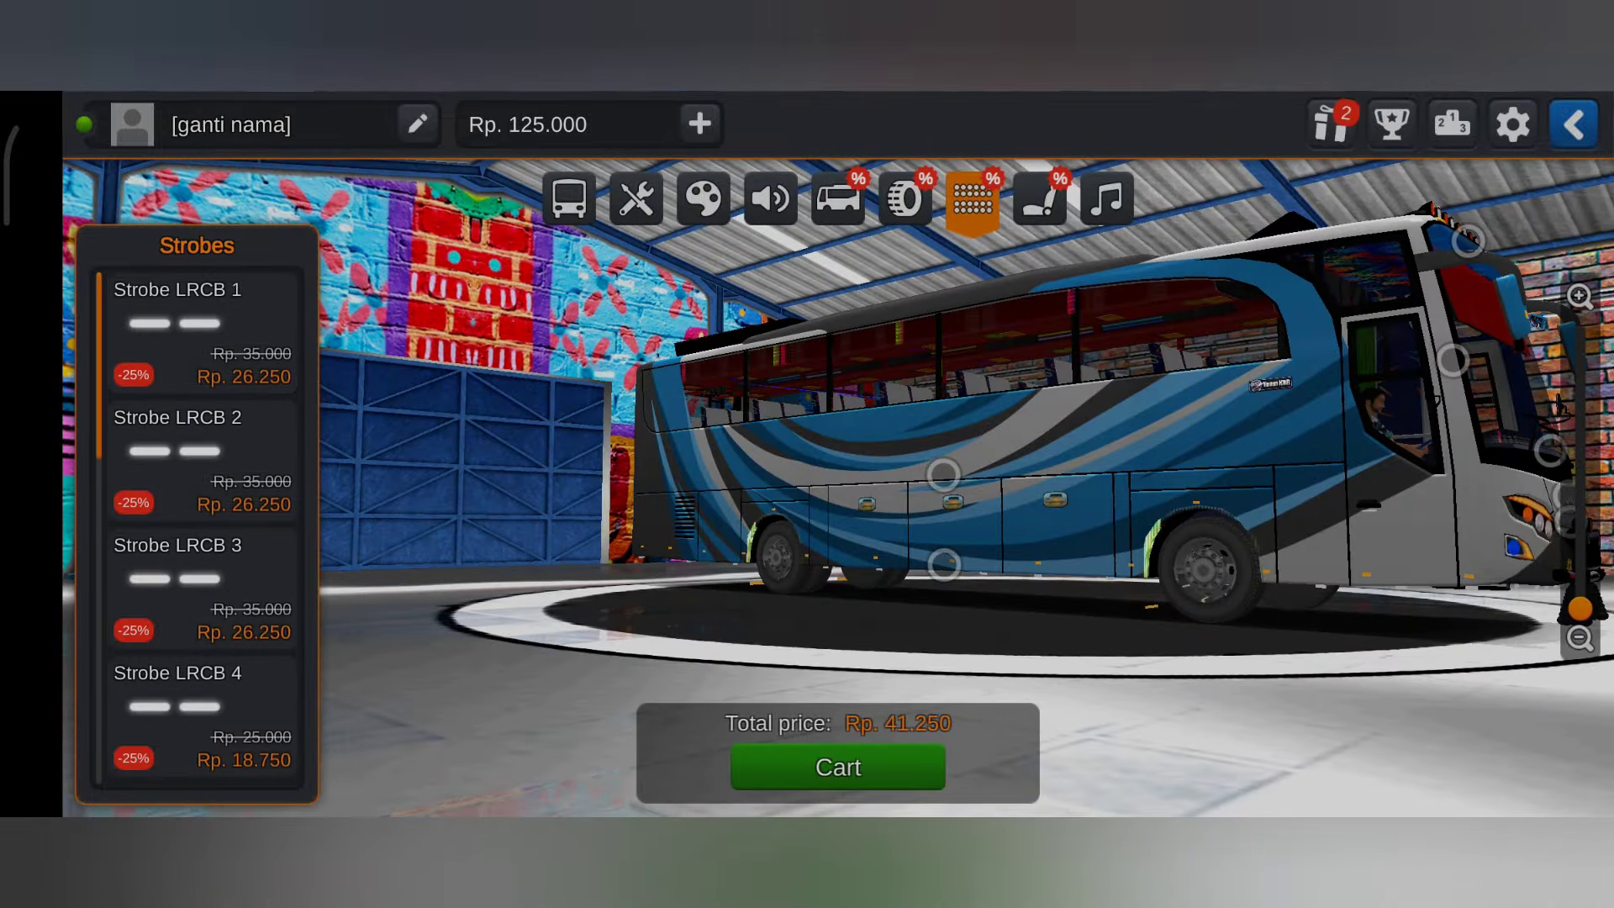
left_click(200, 453)
left_click(199, 587)
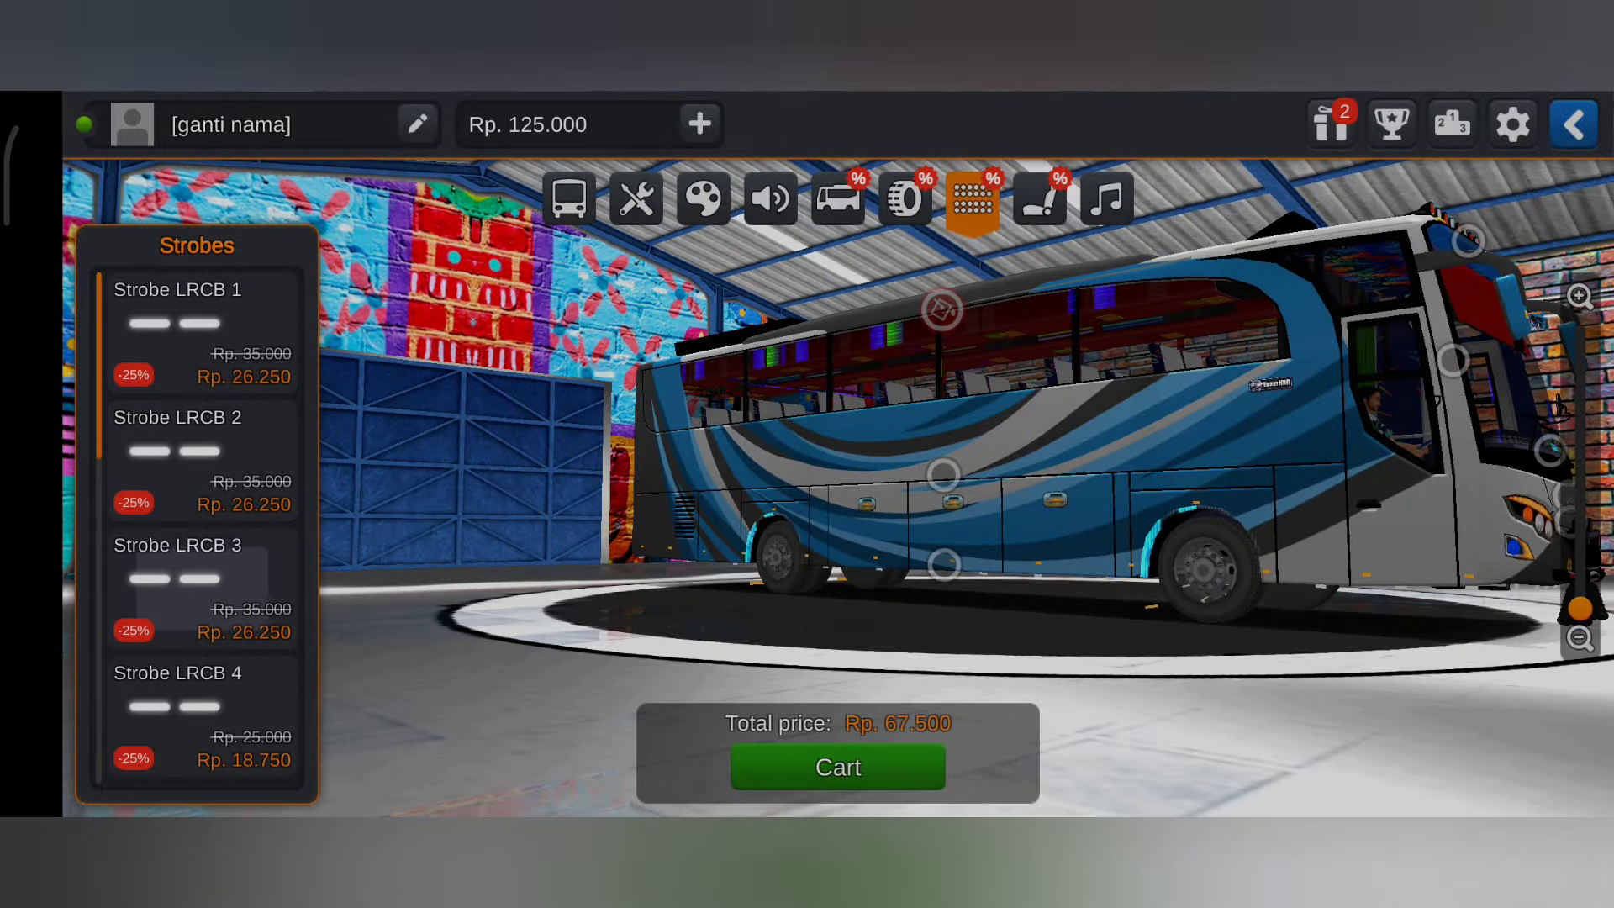
left_click(199, 714)
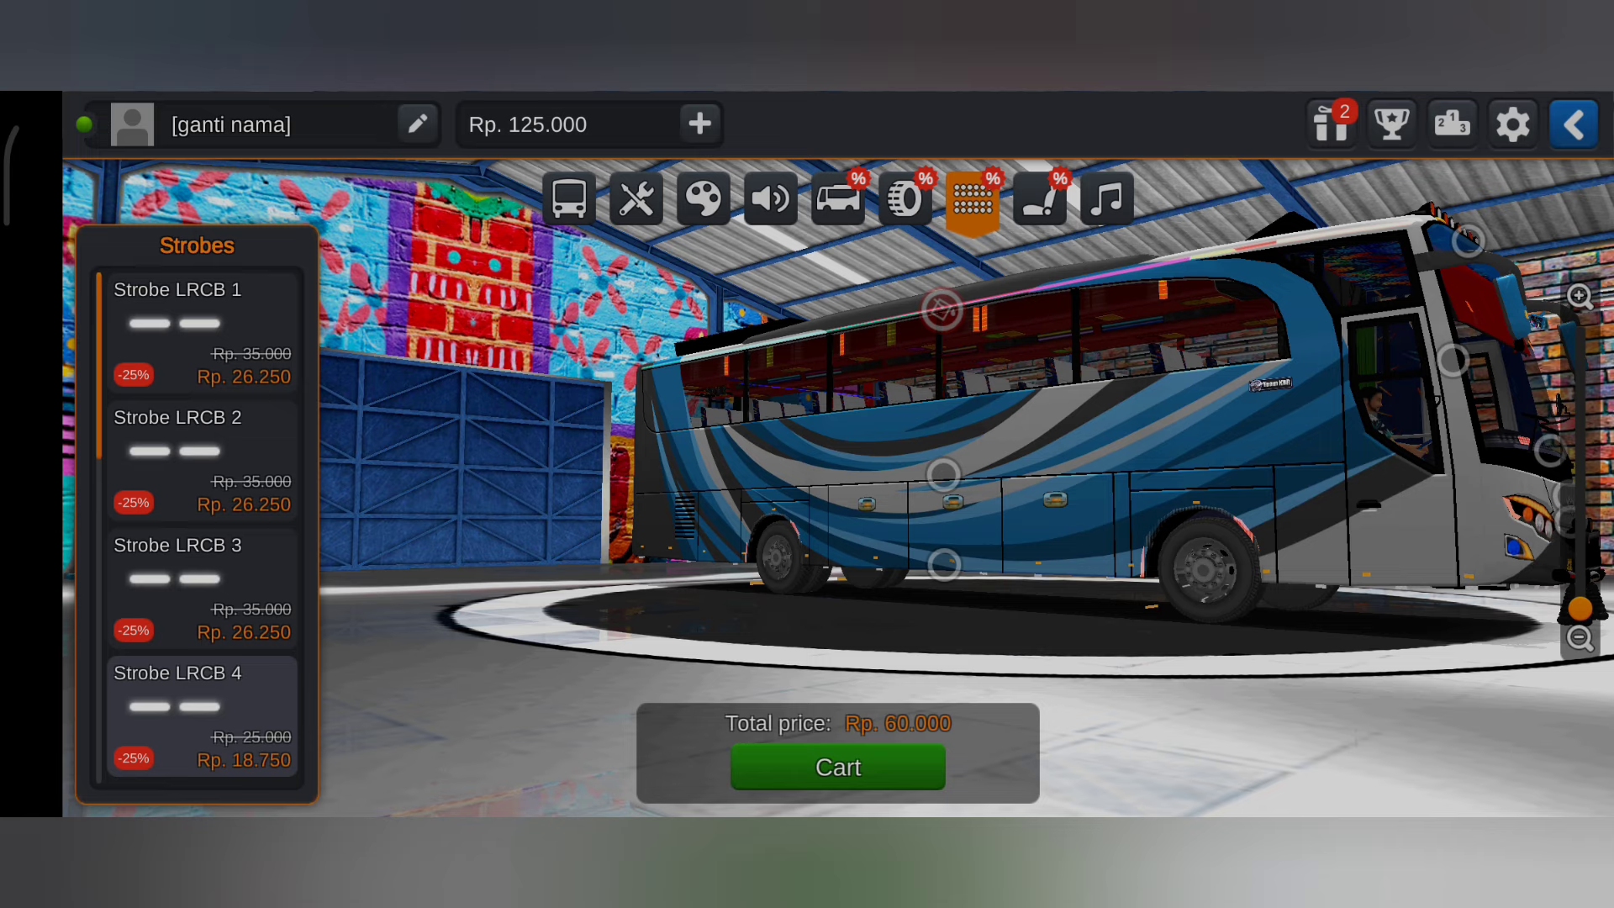
left_click(1573, 124)
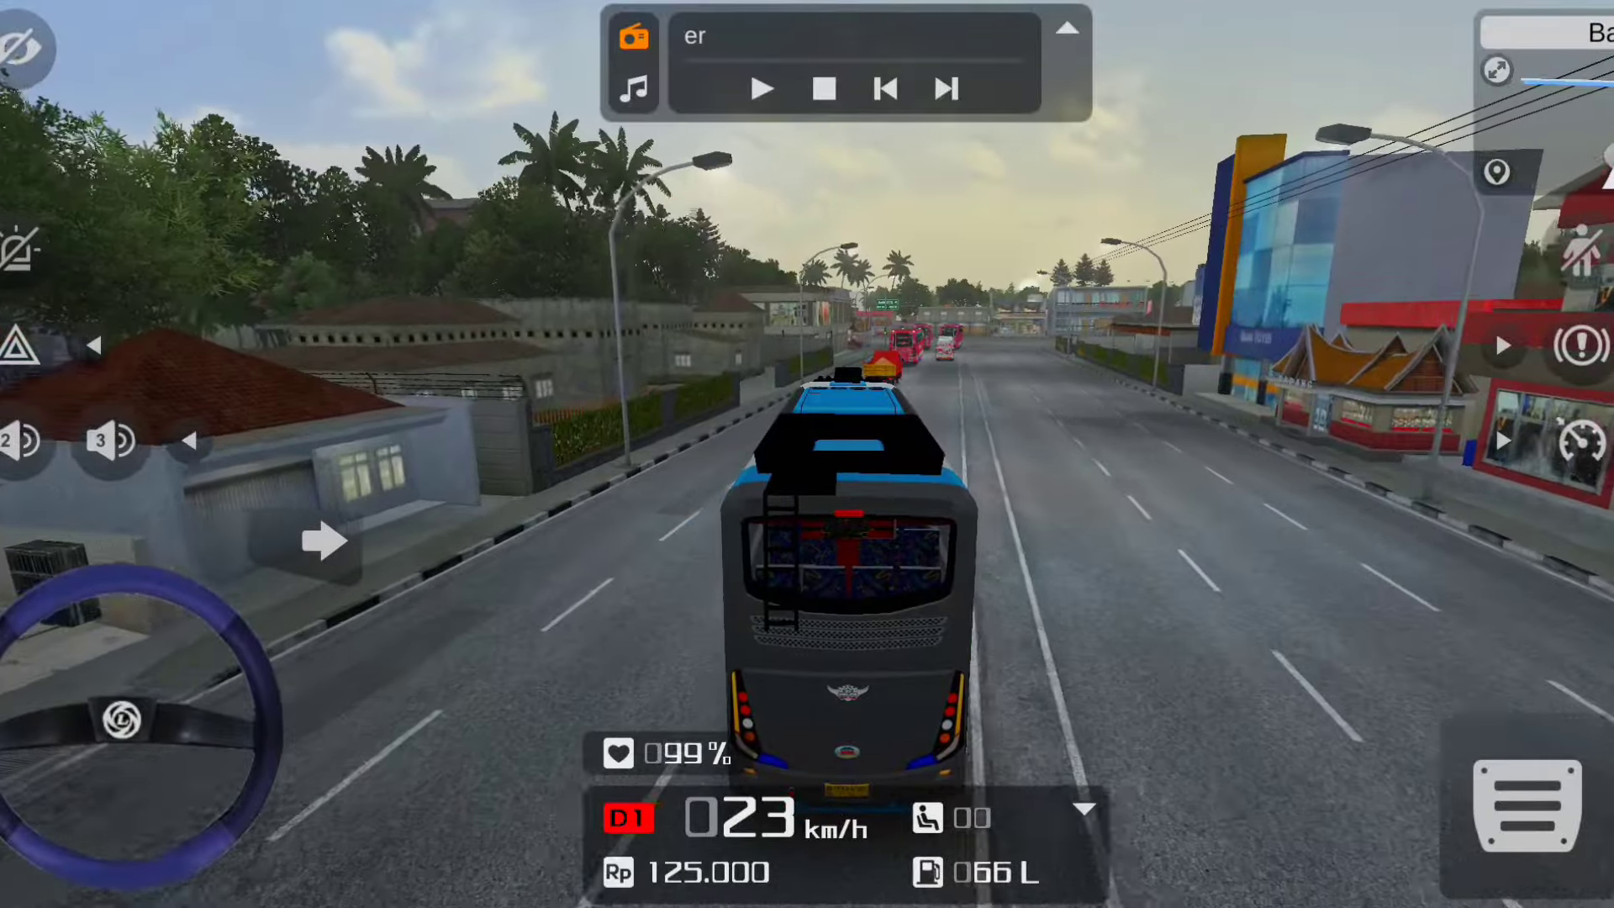
Switch the Free Mode drive to the cockpit camera view
key("c")
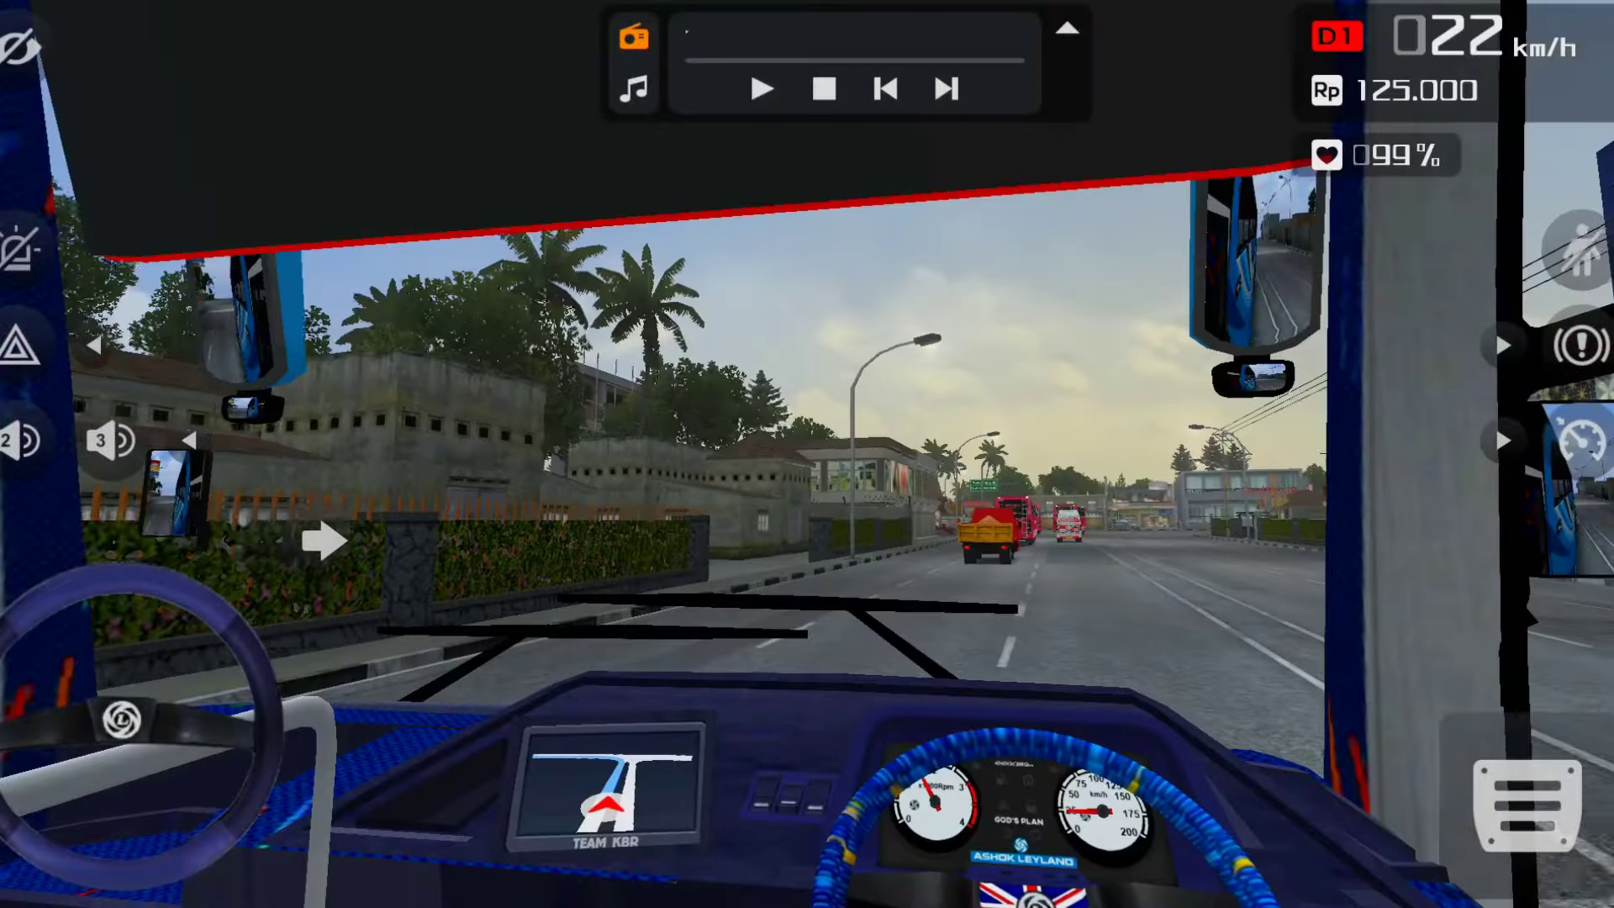